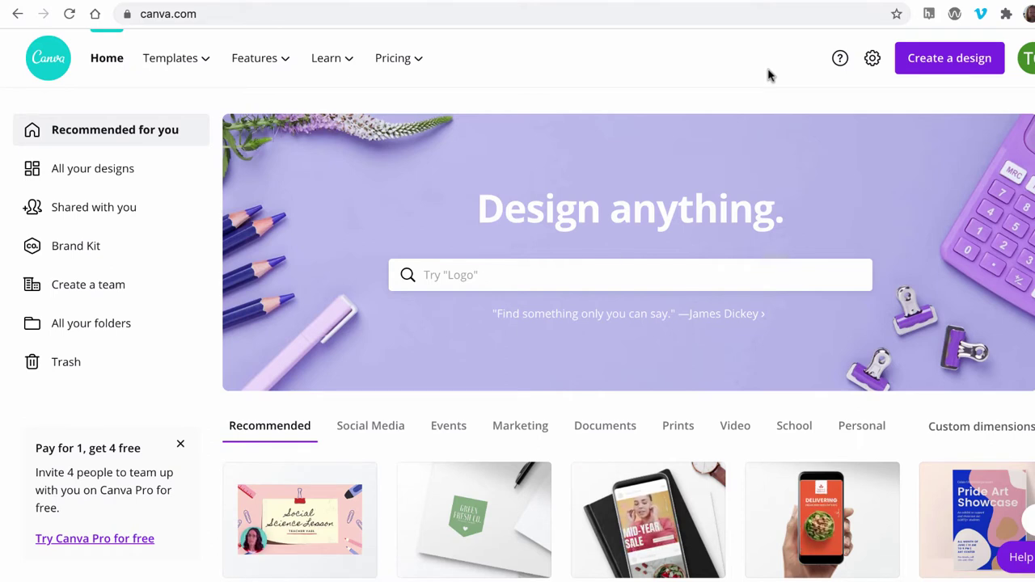
# Step: Start a new Canva design with custom dimensions of 1200 × 250 px
pyautogui.click(934, 60)
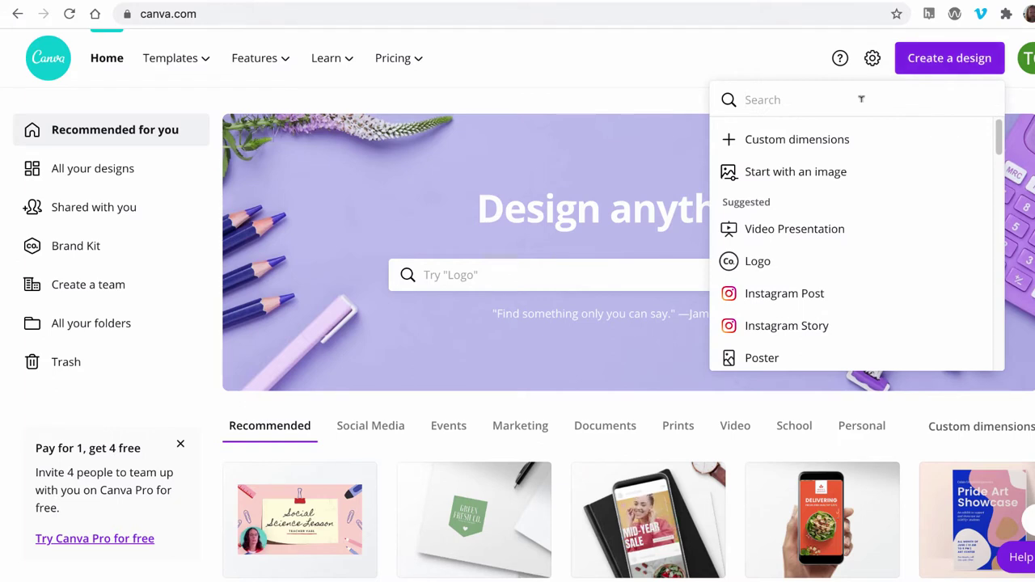
pyautogui.click(795, 141)
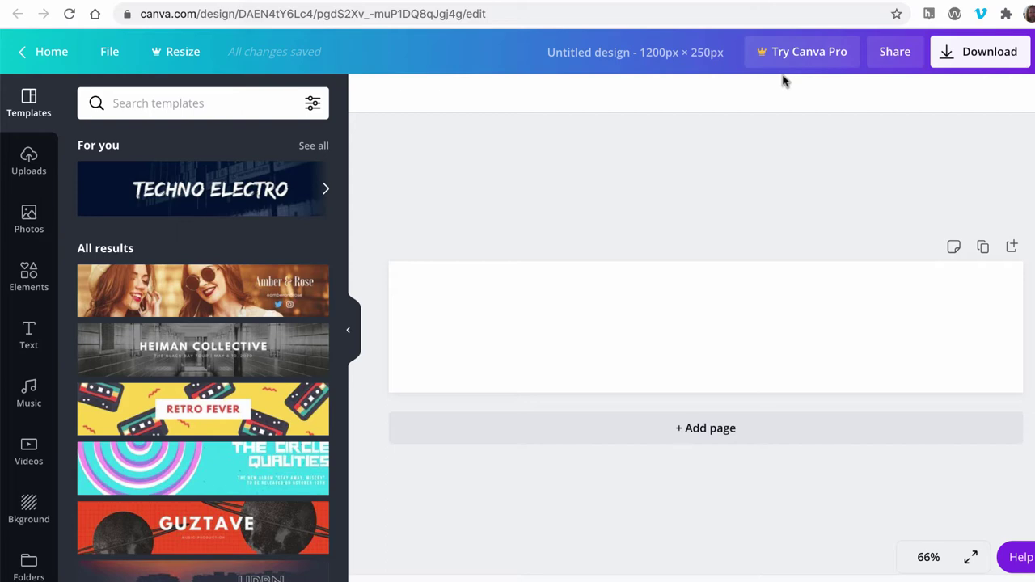
# Step: Browse the templates and apply the cassette-themed Retro Fever template to the banner
pyautogui.scroll(-1, 265, 294)
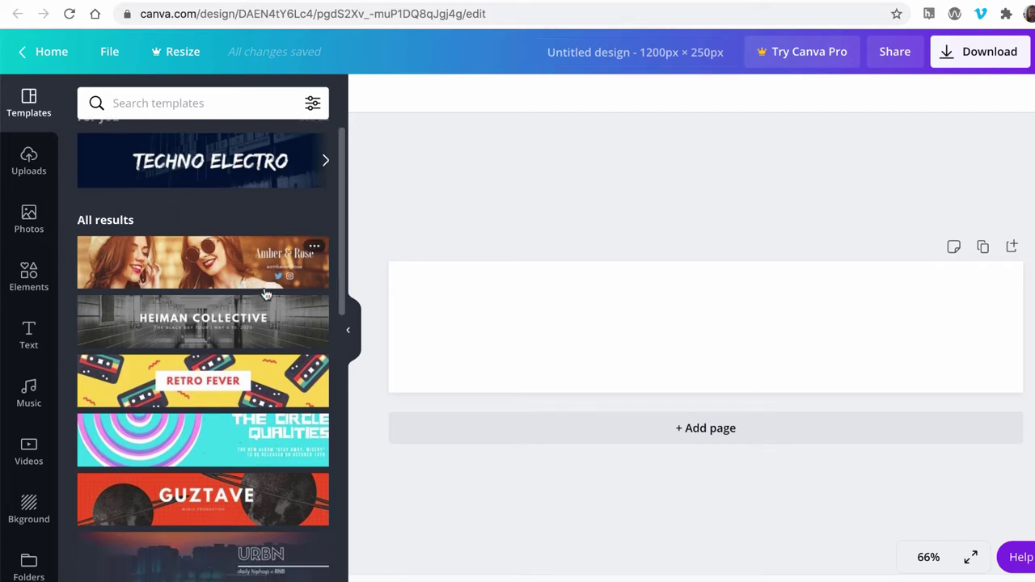
pyautogui.scroll(-8, 265, 294)
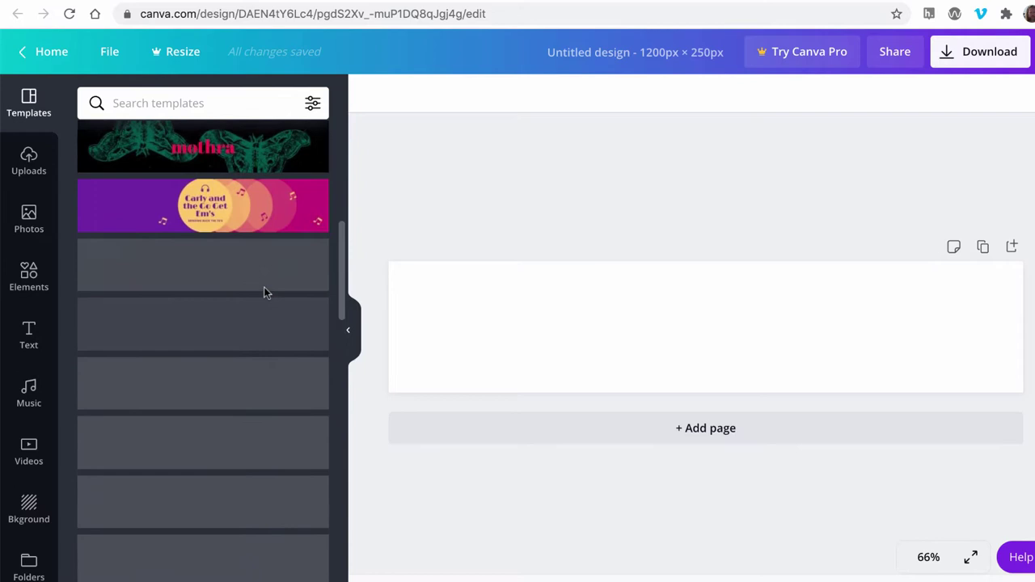
pyautogui.scroll(-3, 265, 294)
pyautogui.scroll(3, 266, 293)
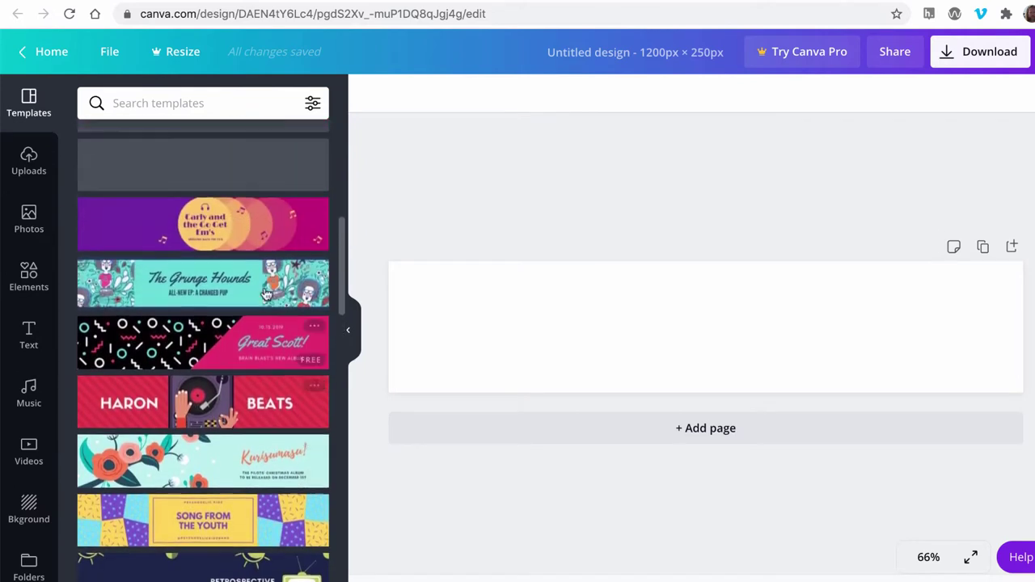
pyautogui.scroll(8, 265, 293)
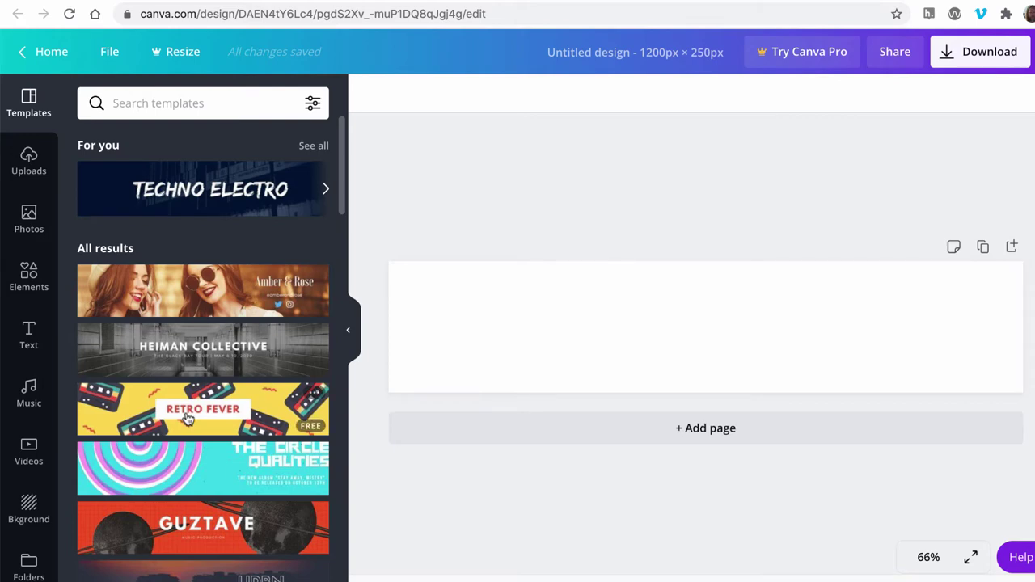
pyautogui.click(268, 410)
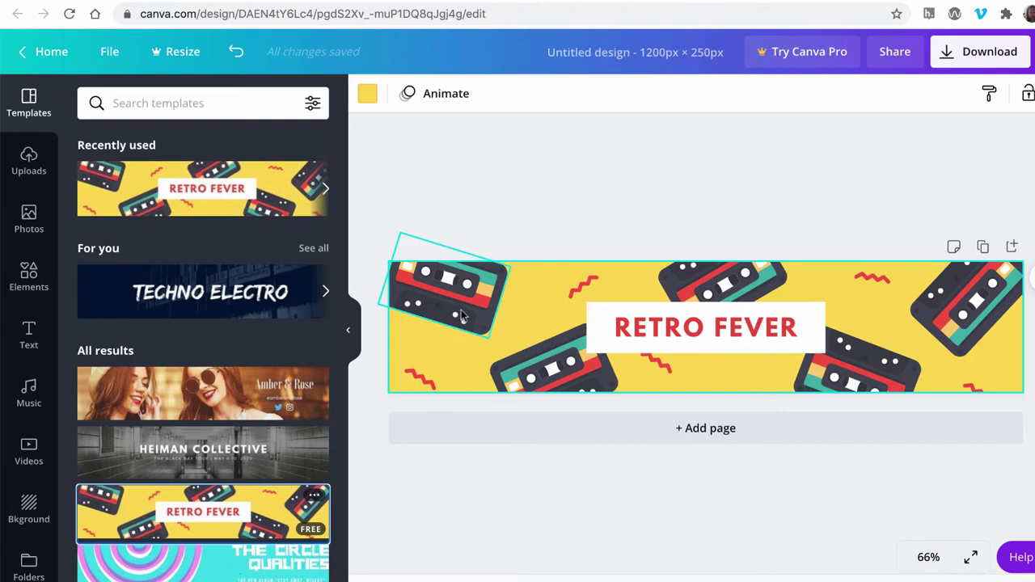
# Step: Replace the RETRO FEVER heading text with 'MUSIC 101'
pyautogui.click(681, 332)
pyautogui.doubleClick(679, 325)
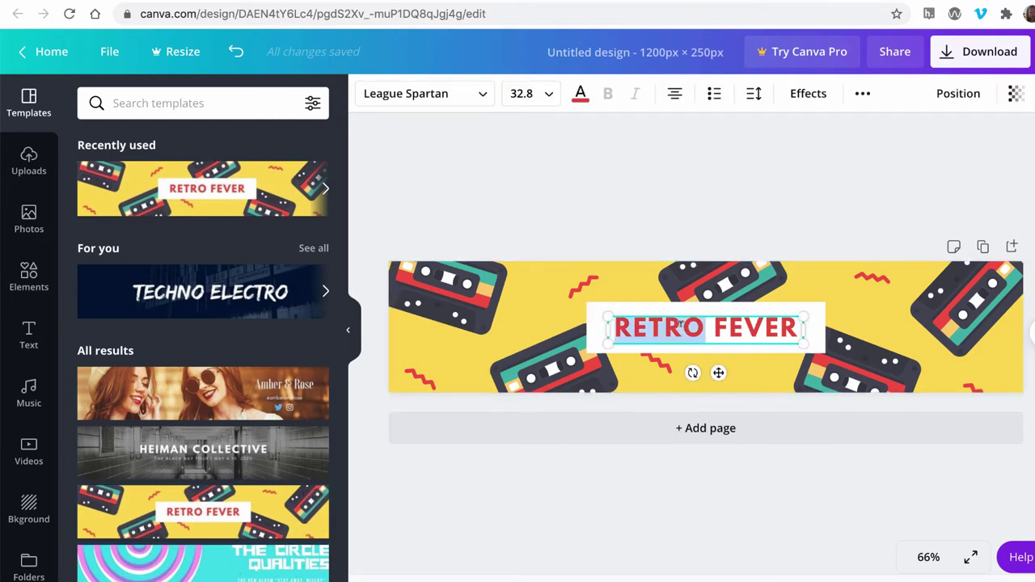
pyautogui.hotkey('ctrl', 'a')
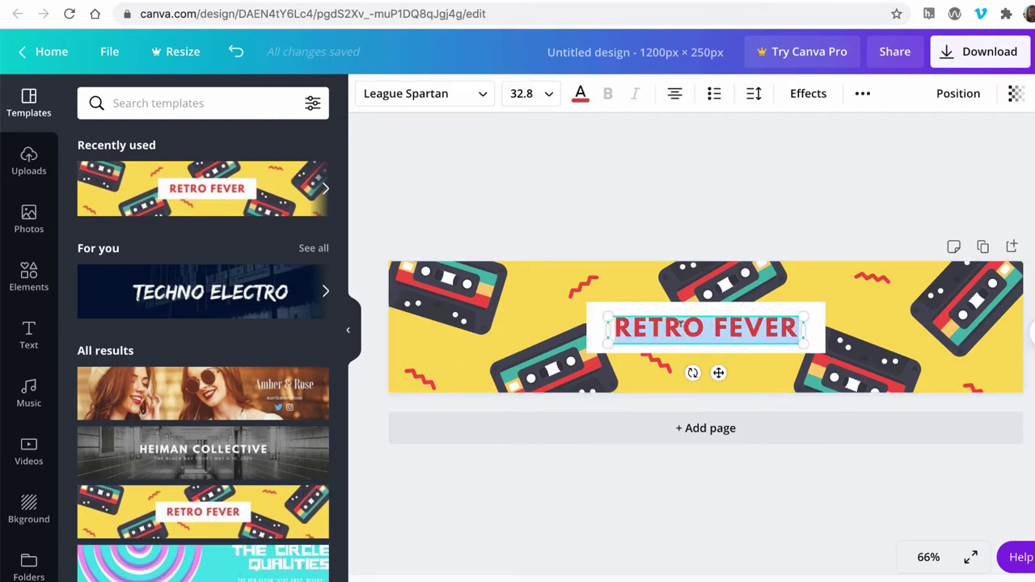
pyautogui.write('MUS')
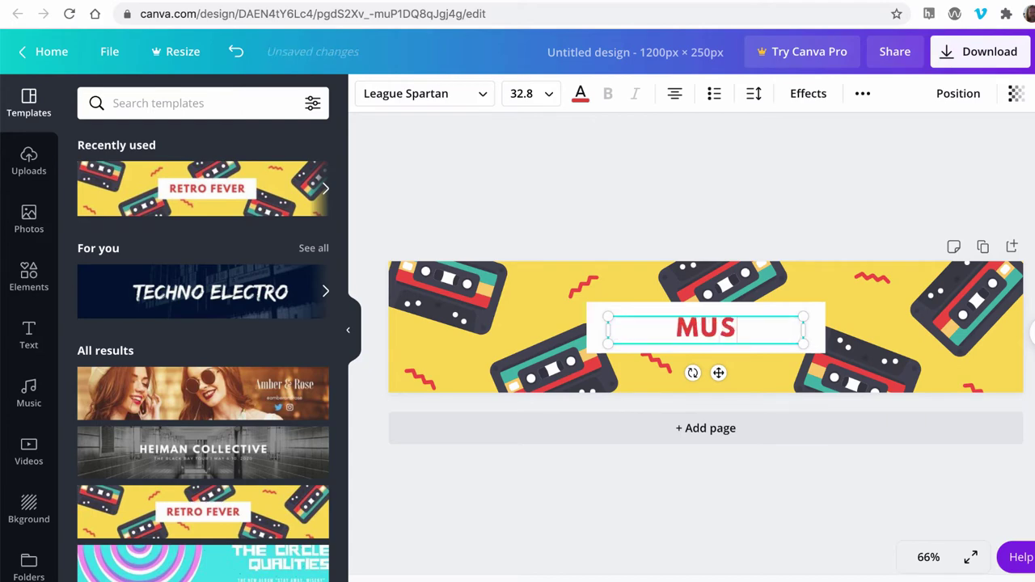
pyautogui.write('IC 101')
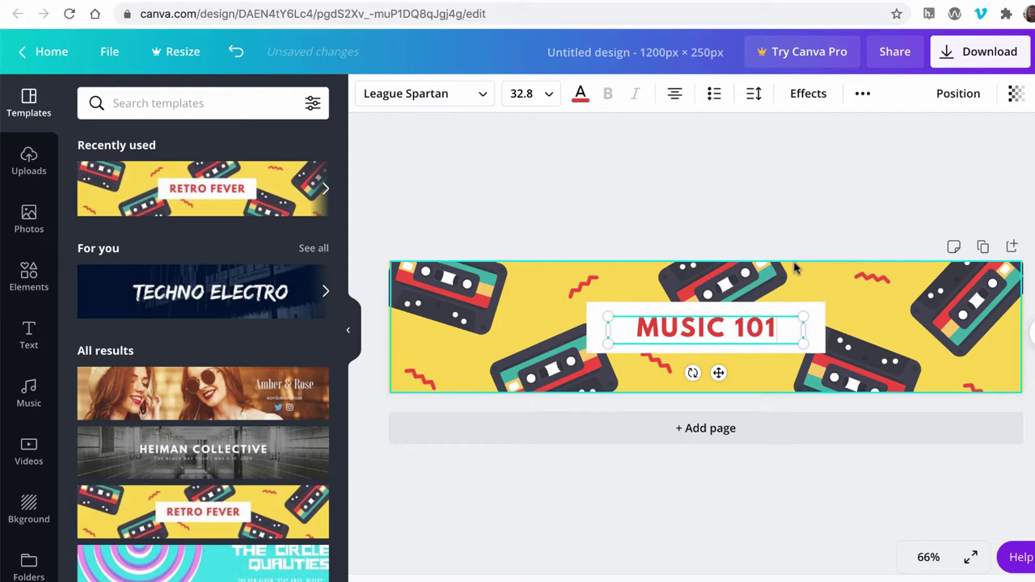
pyautogui.click(827, 461)
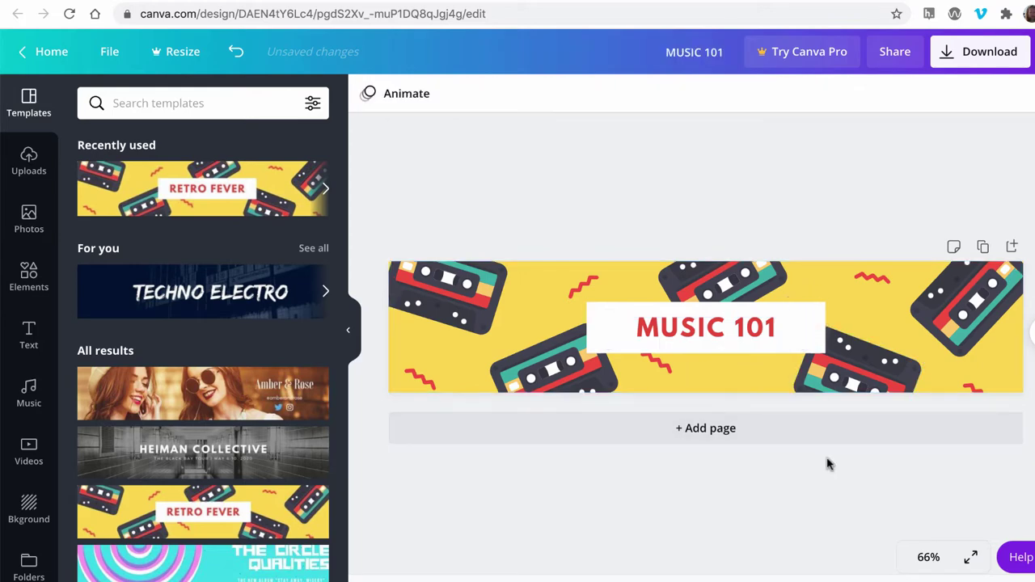
# Step: Download the banner as MUSIC 101.png and dismiss the Canva Pro popup
pyautogui.click(963, 59)
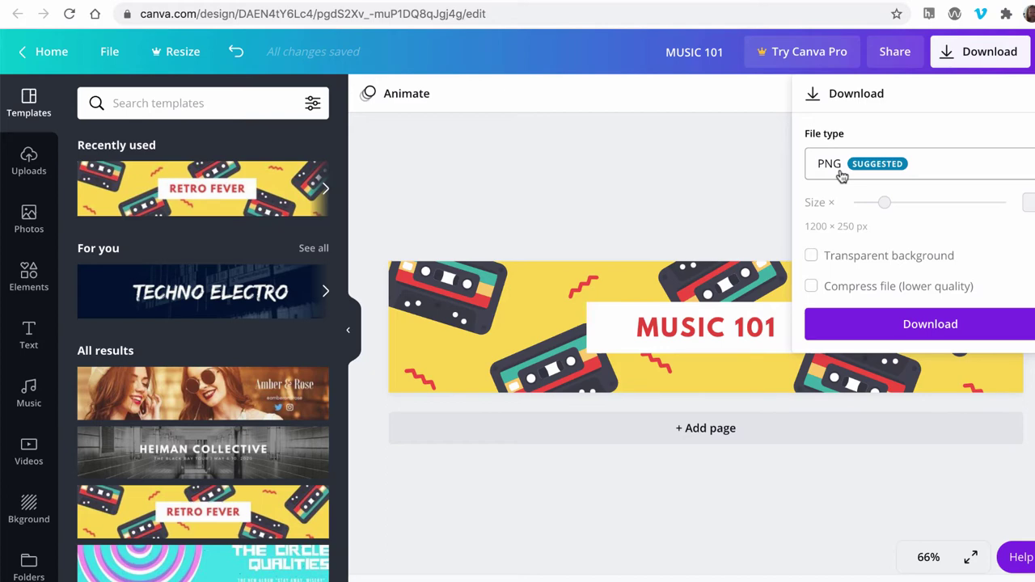
pyautogui.click(892, 324)
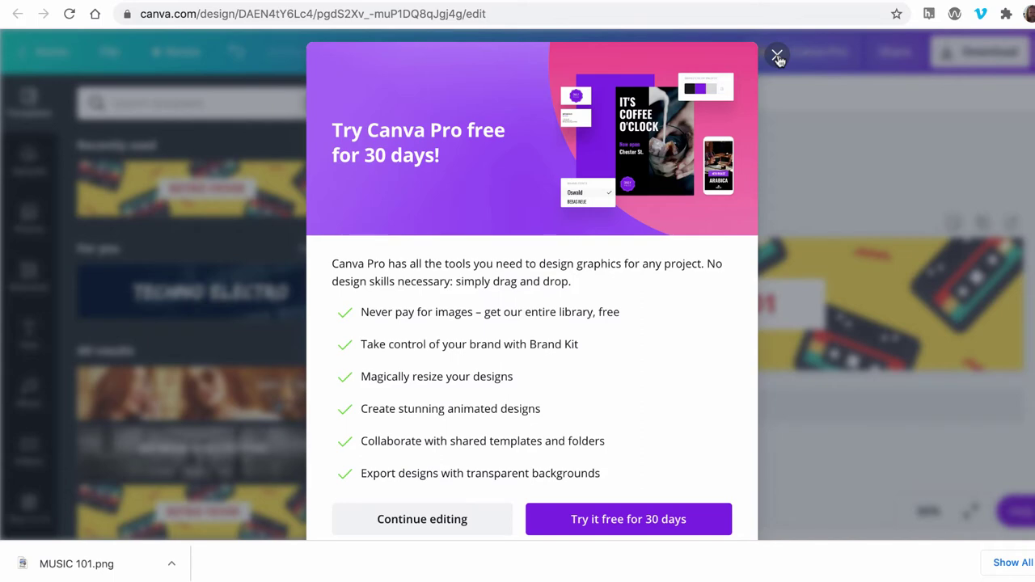
pyautogui.click(777, 57)
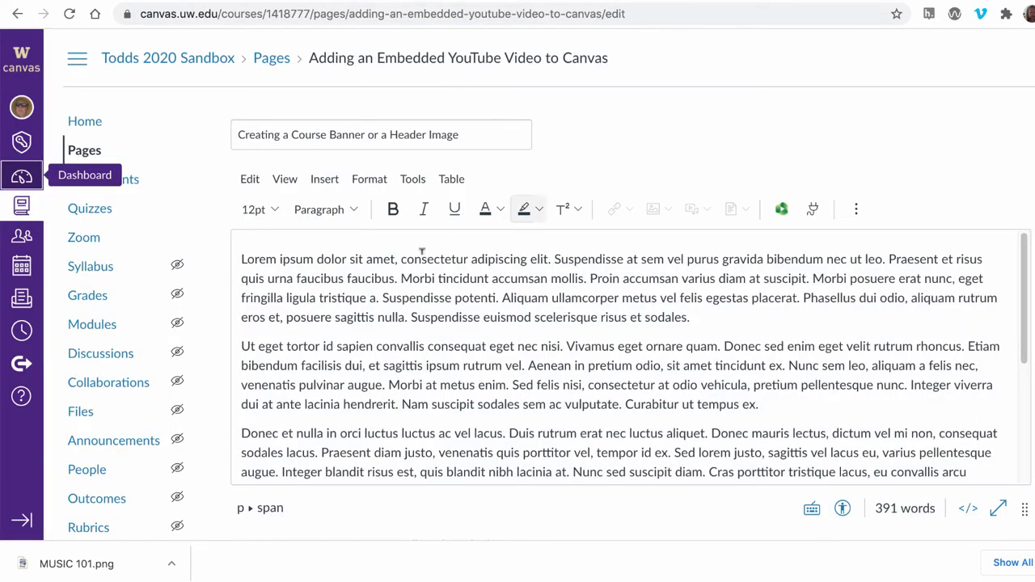
# Step: Add an empty line above the Lorem paragraph and start an image upload
pyautogui.click(239, 258)
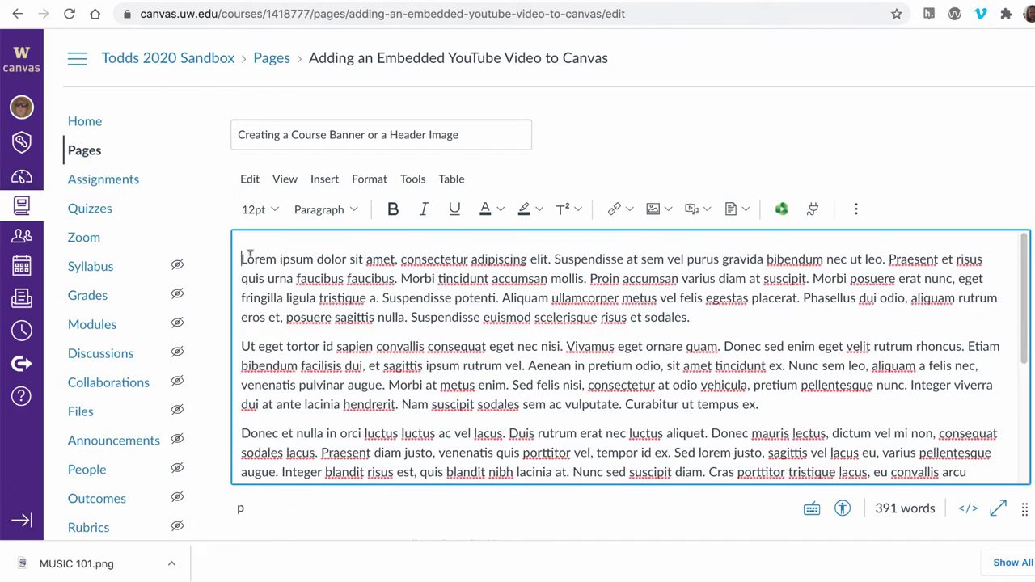
pyautogui.press('Return')
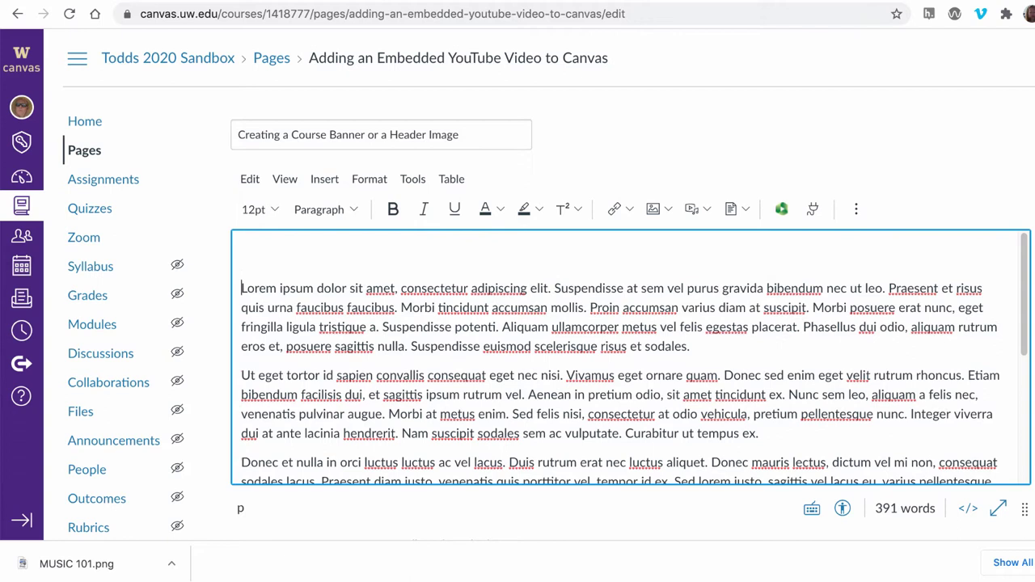
pyautogui.click(316, 185)
pyautogui.moveTo(345, 242)
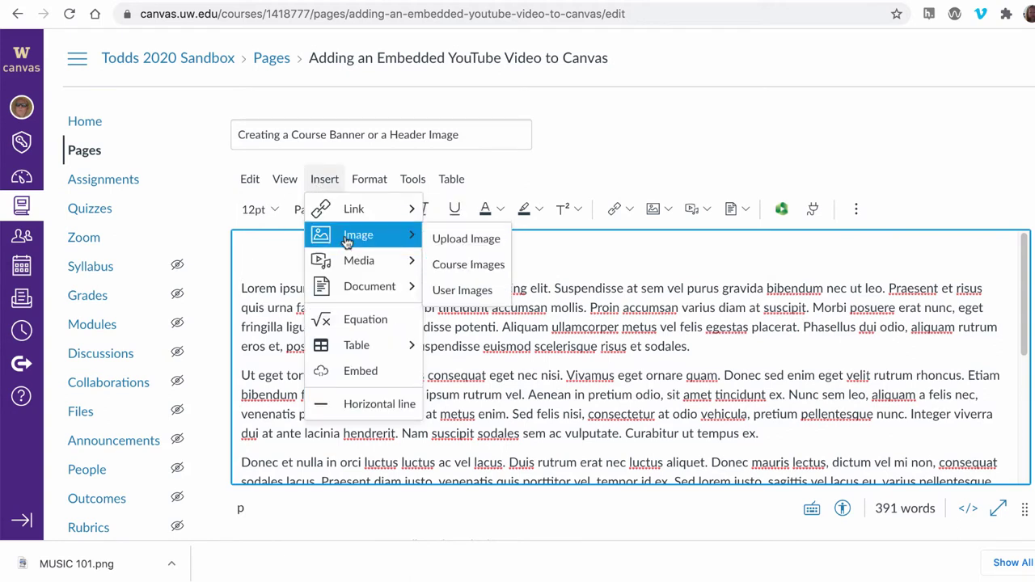
pyautogui.click(467, 244)
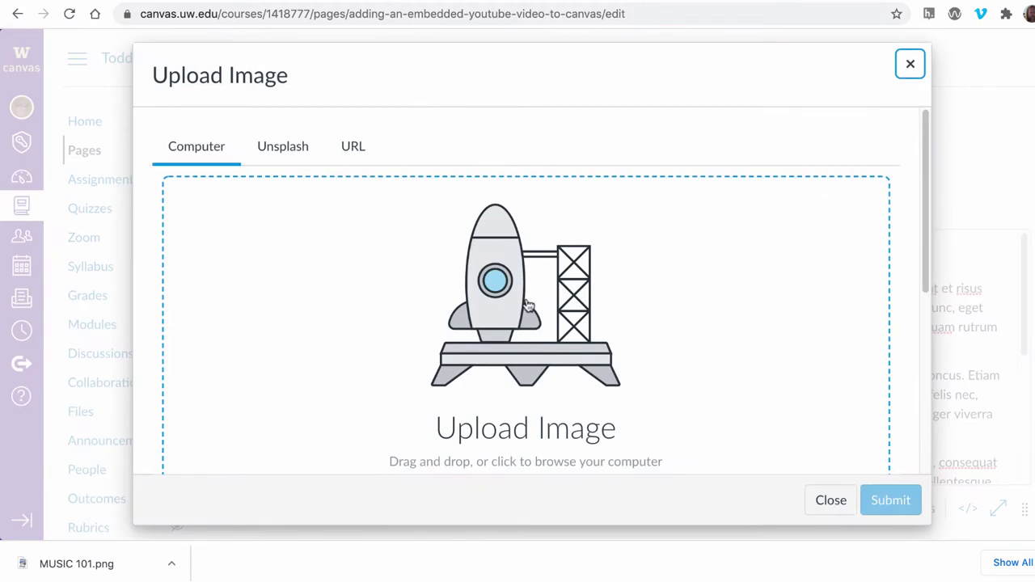
# Step: Choose ART 101 (1).png from Downloads and begin the alt text 'art 101 ban'
pyautogui.scroll(-3, 527, 304)
pyautogui.click(518, 305)
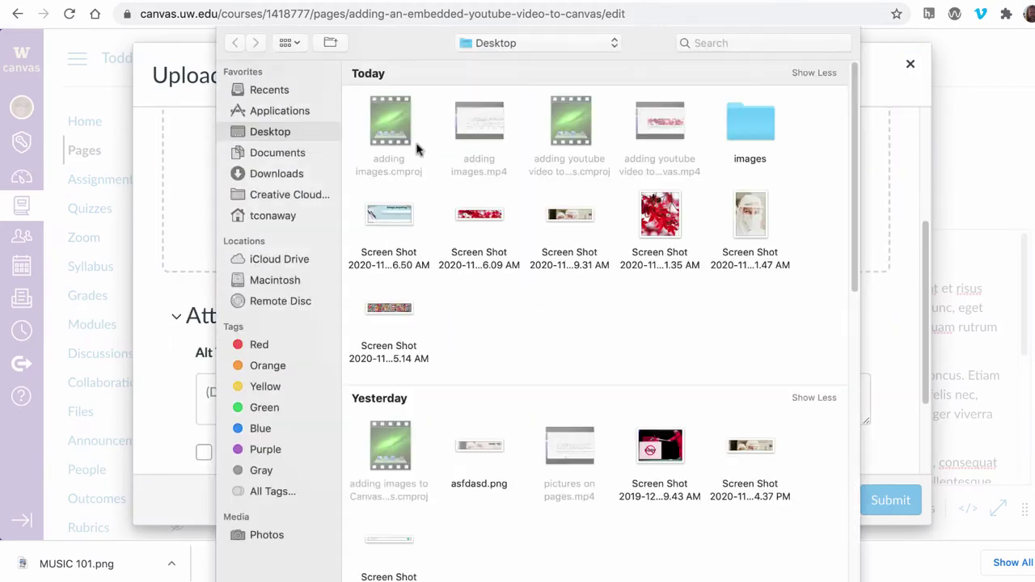
pyautogui.click(278, 174)
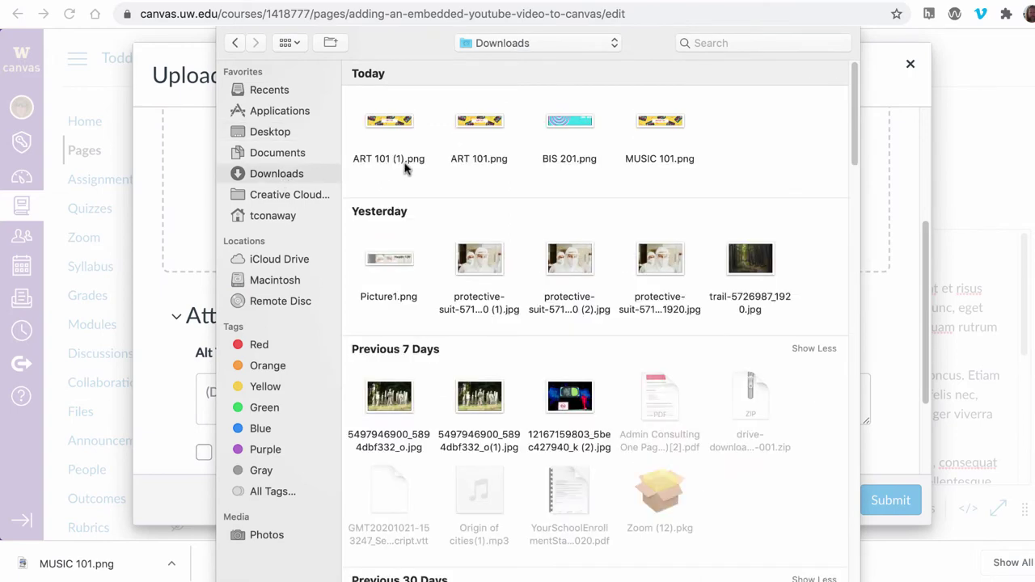
pyautogui.click(397, 132)
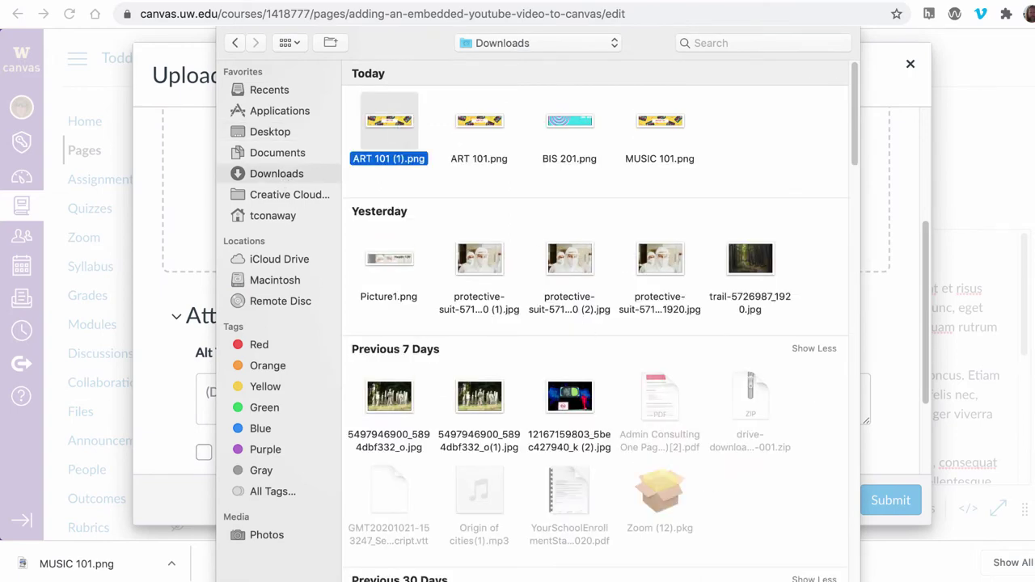
pyautogui.press('Return')
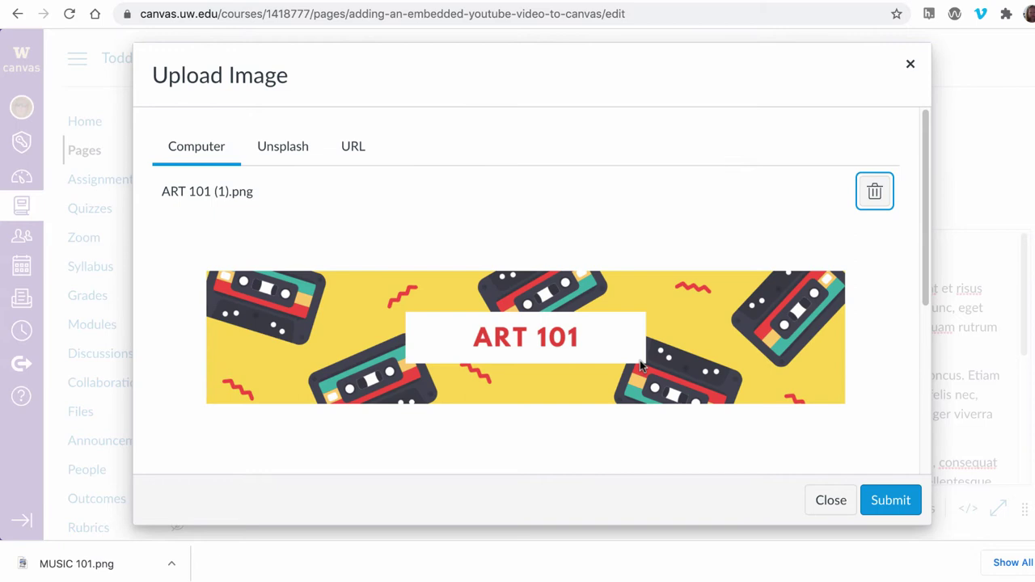
pyautogui.scroll(-5, 640, 365)
pyautogui.click(361, 361)
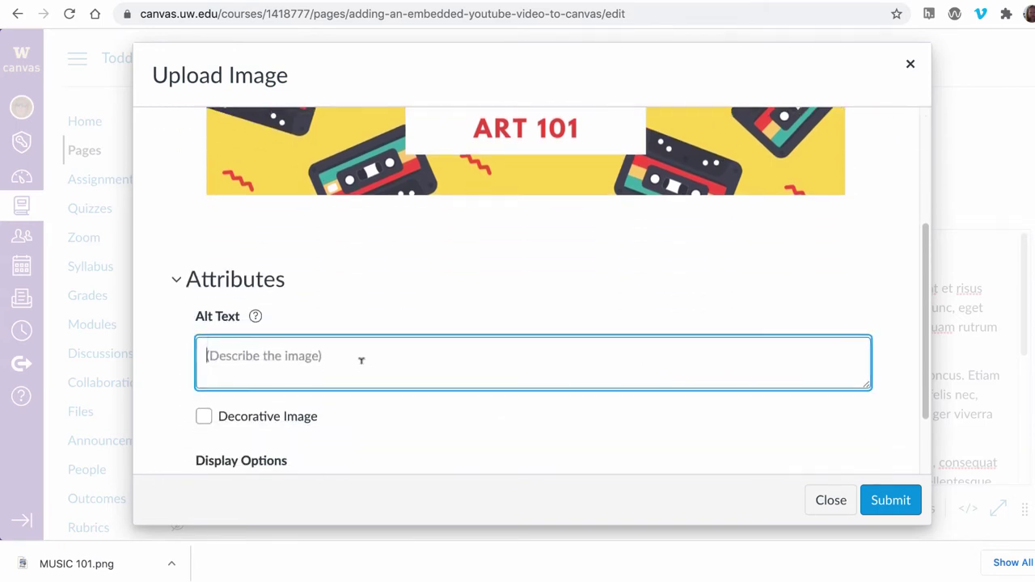
pyautogui.write('a')
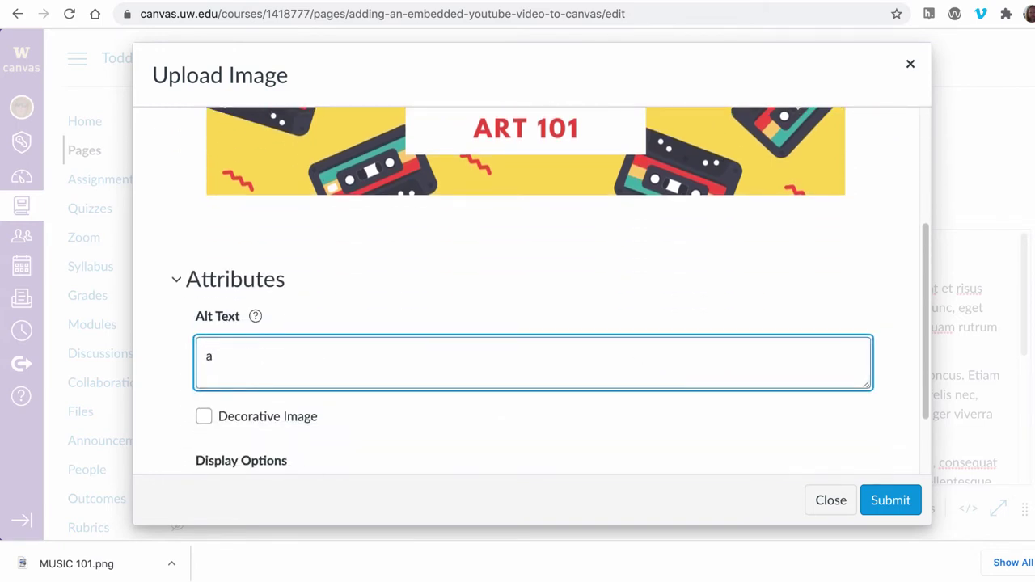
pyautogui.write('rt 101 banner')
# Step: Submit the upload so the ART 101 banner appears above the Lorem ipsum text
pyautogui.click(890, 499)
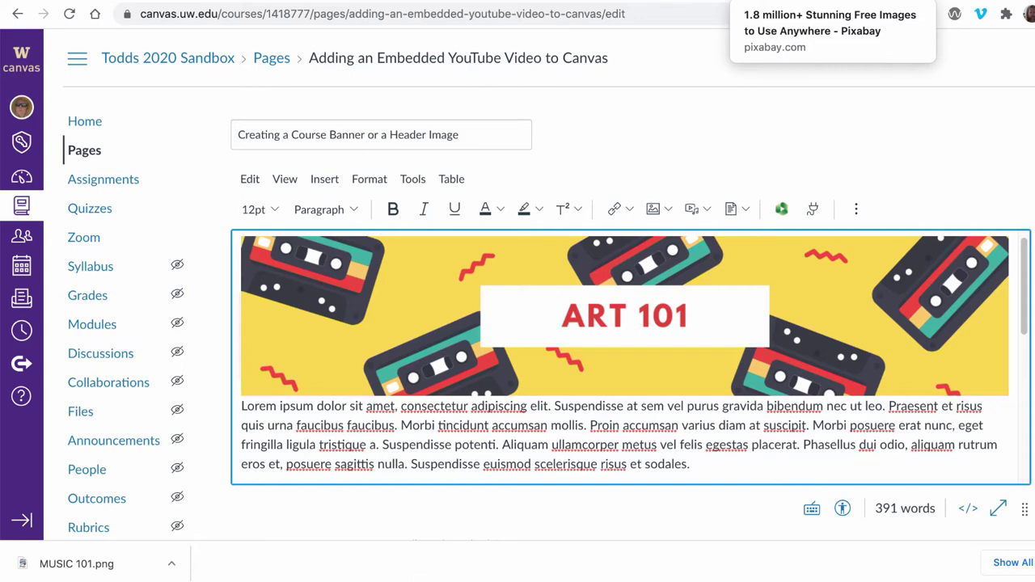
# Step: Return to Pixabay and open the red autumn-leaves photo's detail page
pyautogui.hotkey('ctrl', 'Tab')
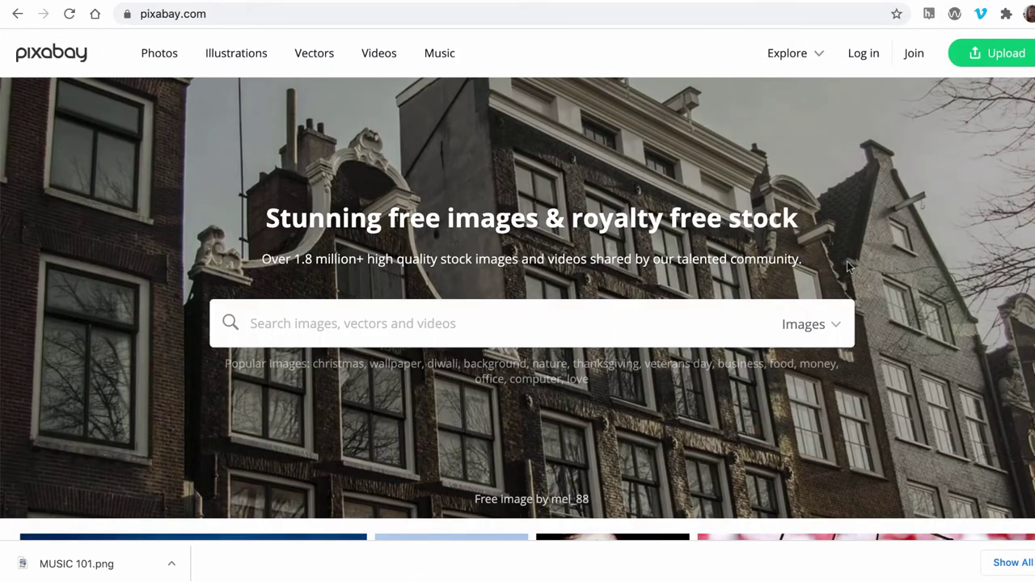
pyautogui.scroll(-1, 861, 252)
pyautogui.hotkey('ctrl', 'Tab')
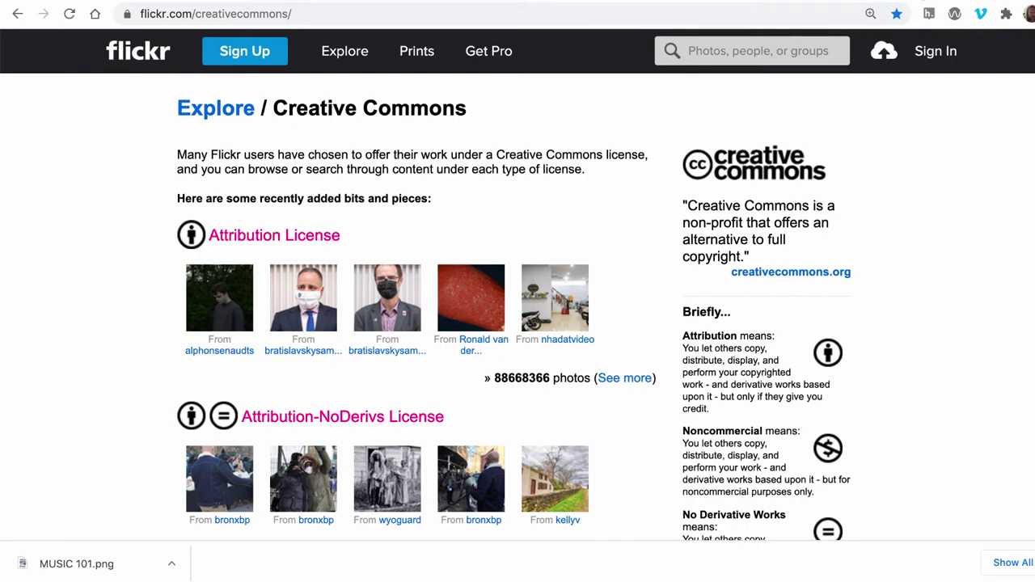
pyautogui.hotkey('ctrl', 'shift', 'Tab')
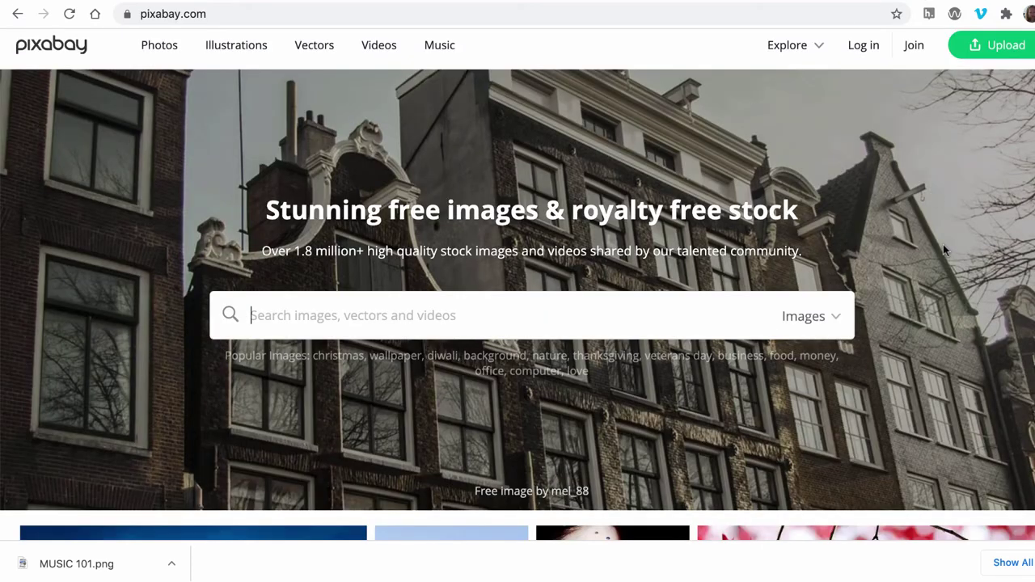
pyautogui.scroll(-5, 942, 244)
pyautogui.scroll(-2, 942, 244)
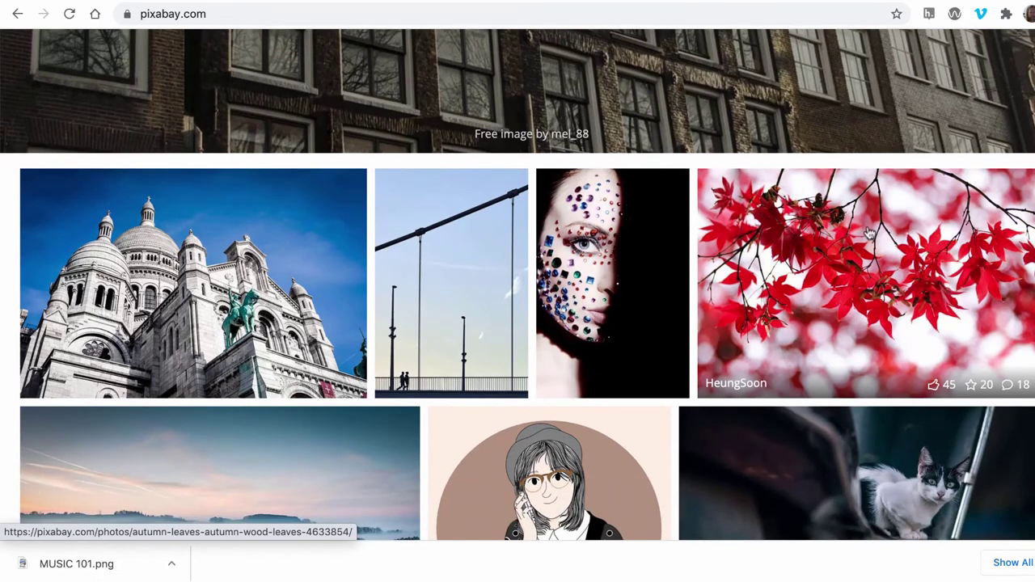
pyautogui.click(890, 277)
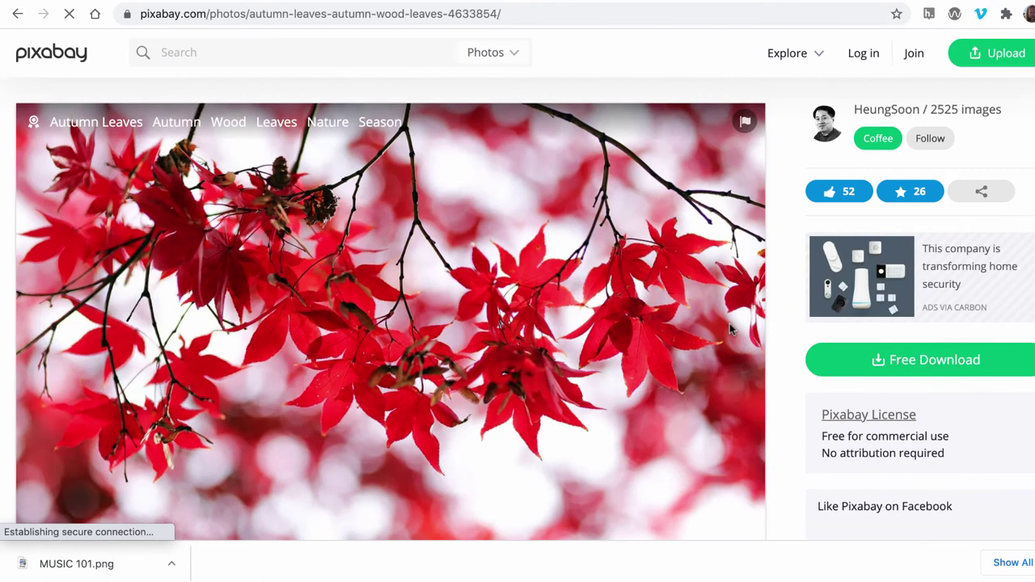
pyautogui.scroll(-1, 729, 324)
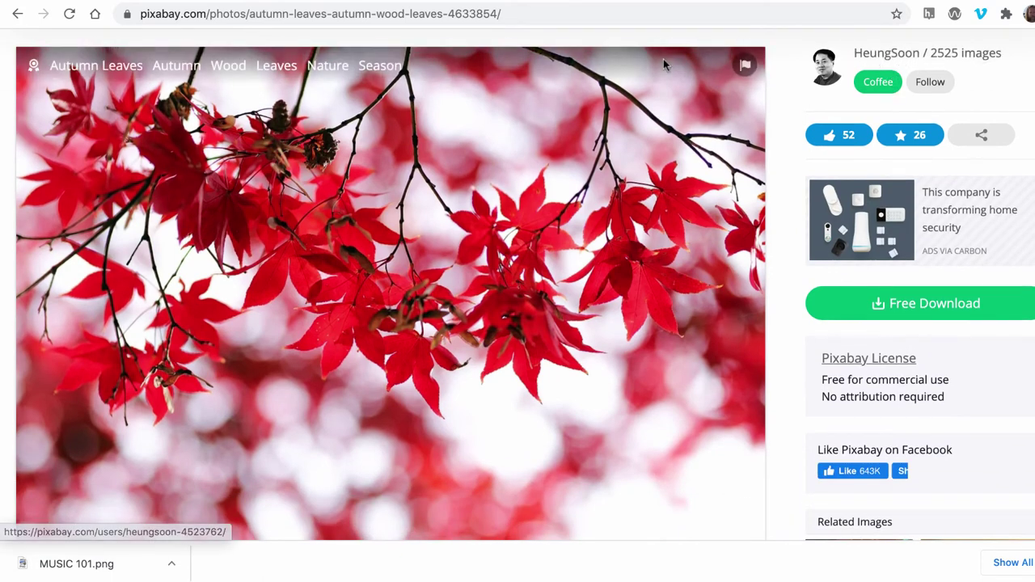
# Step: Select part of the photo page's web address in the address bar
pyautogui.click(534, 14)
pyautogui.moveTo(540, 13); pyautogui.dragTo(135, 13)
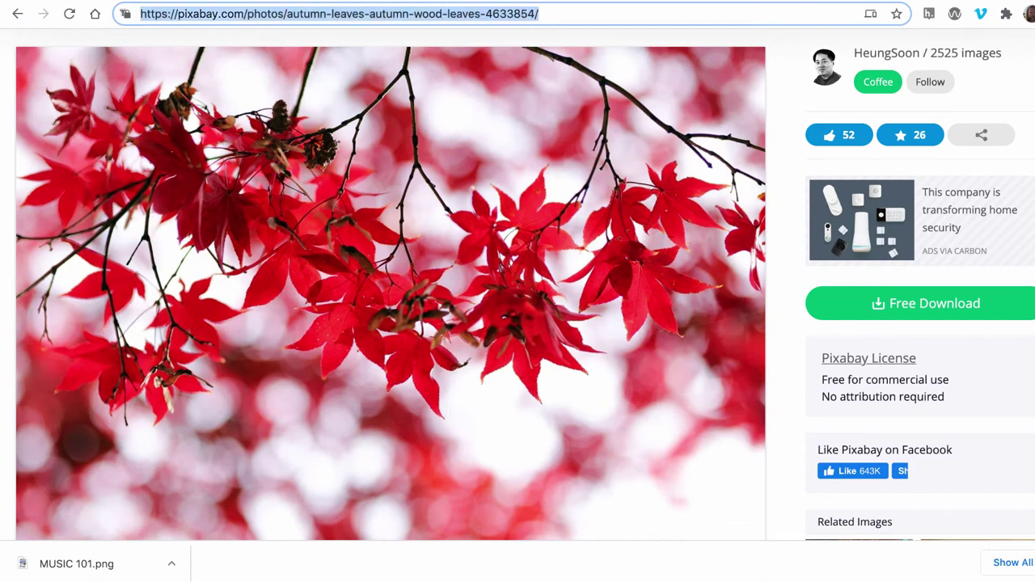
pyautogui.click(785, 40)
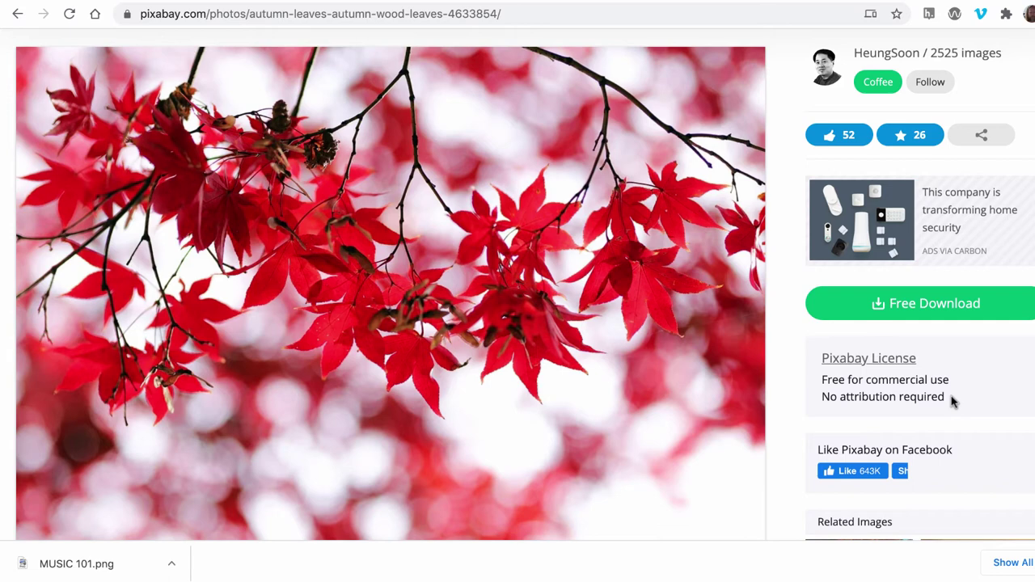
# Step: Screenshot a thin full-width strip of the red-leaves photo with Cmd+Shift+4
pyautogui.press('super+shift+4')
pyautogui.moveTo(16, 138); pyautogui.dragTo(764, 255)
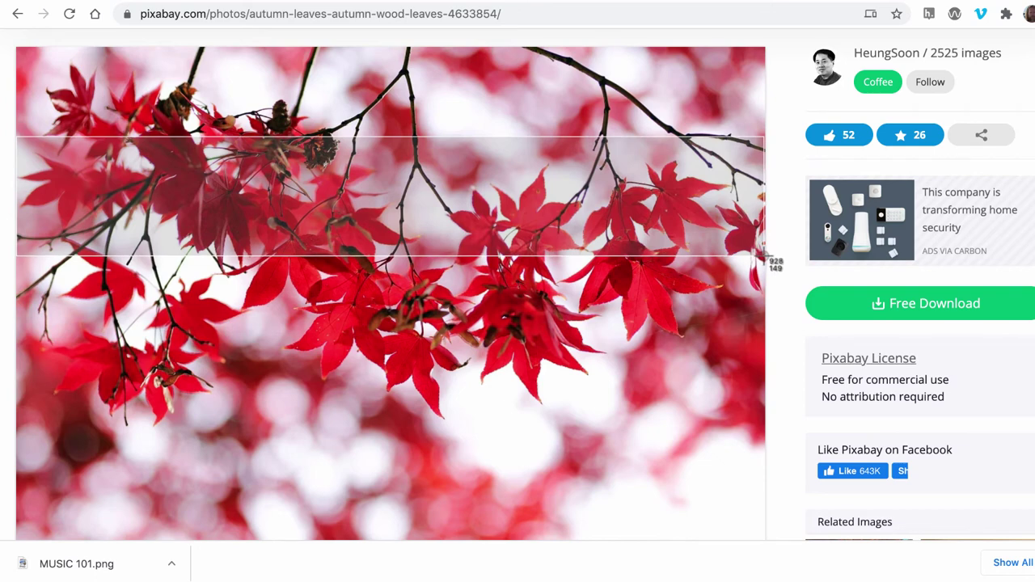
pyautogui.moveTo(764, 256); pyautogui.dragTo(764, 257)
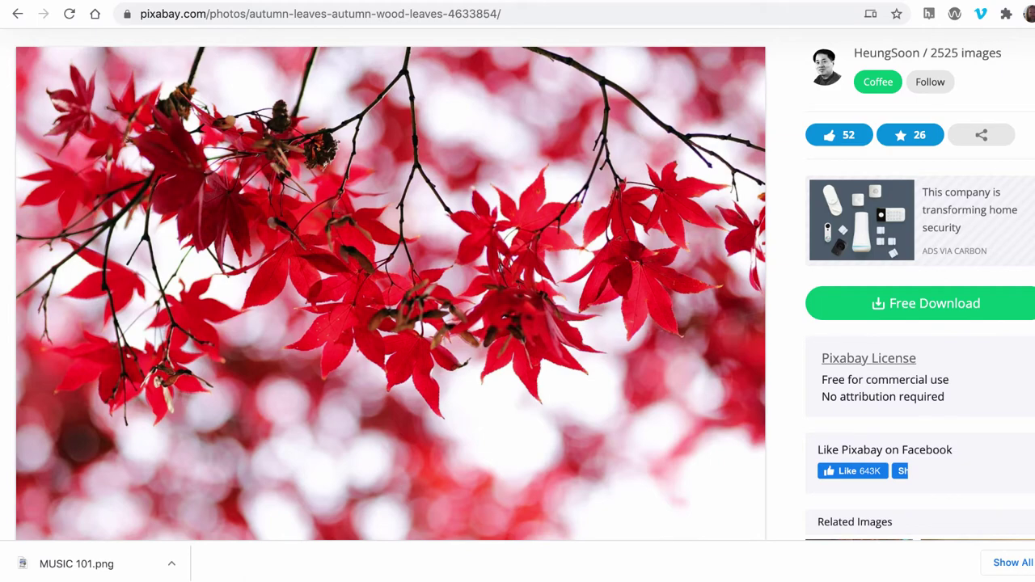
pyautogui.moveTo(723, 266); pyautogui.dragTo(544, 135)
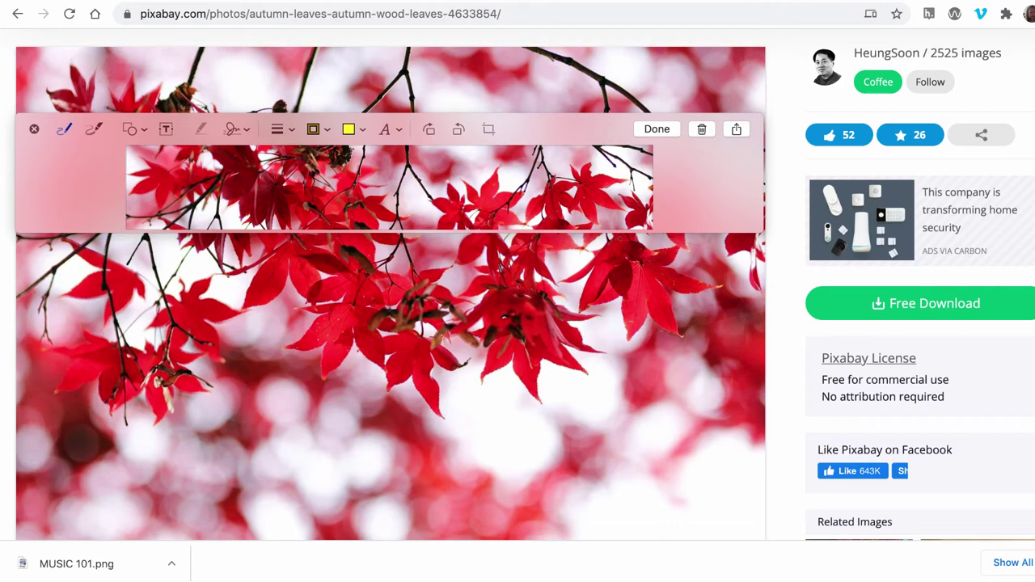
# Step: Insert the leaf-strip screenshot from file across the middle of the blank PowerPoint slide
pyautogui.press('super+Tab')
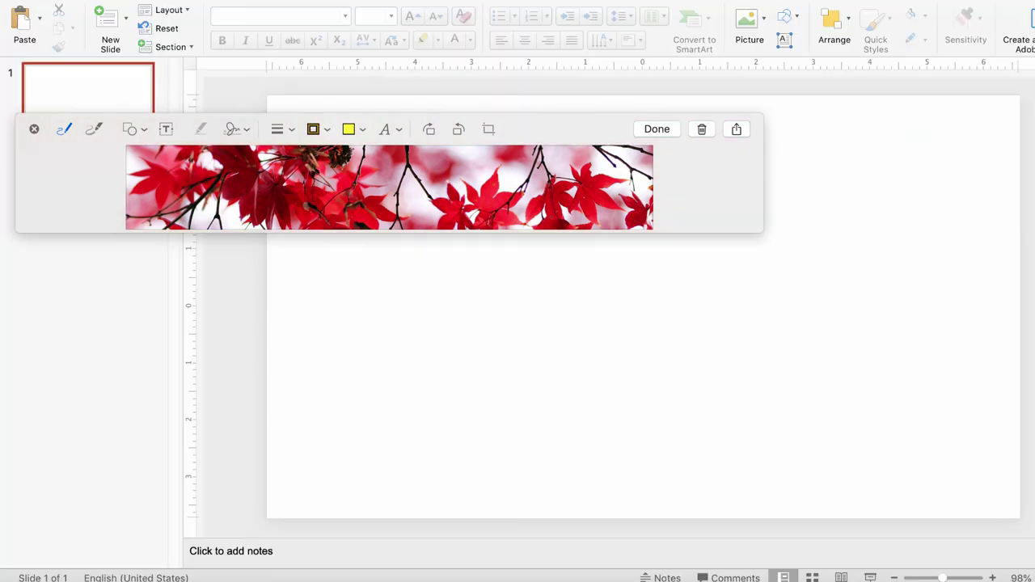
pyautogui.click(657, 129)
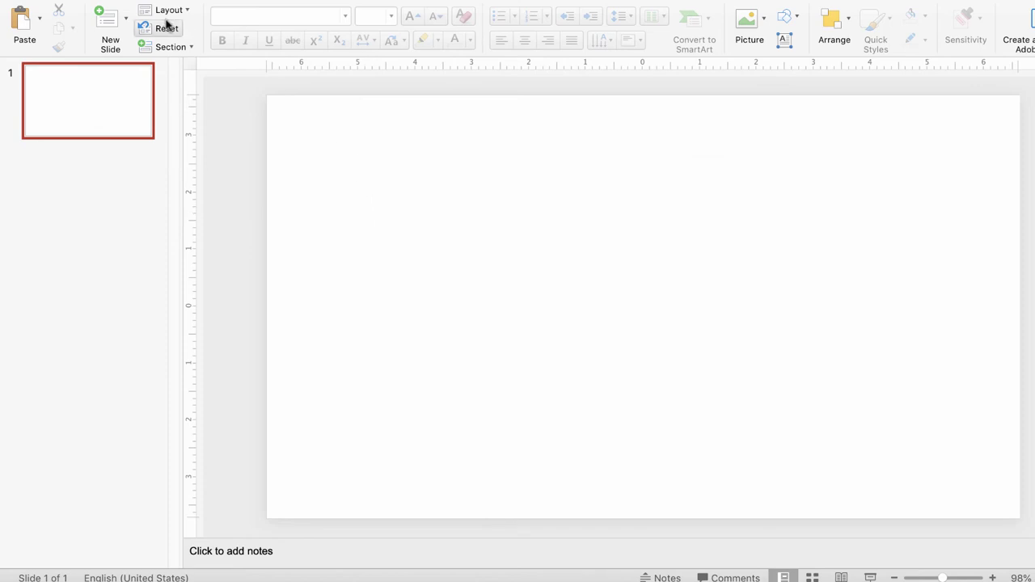
pyautogui.click(81, 2)
pyautogui.click(142, 22)
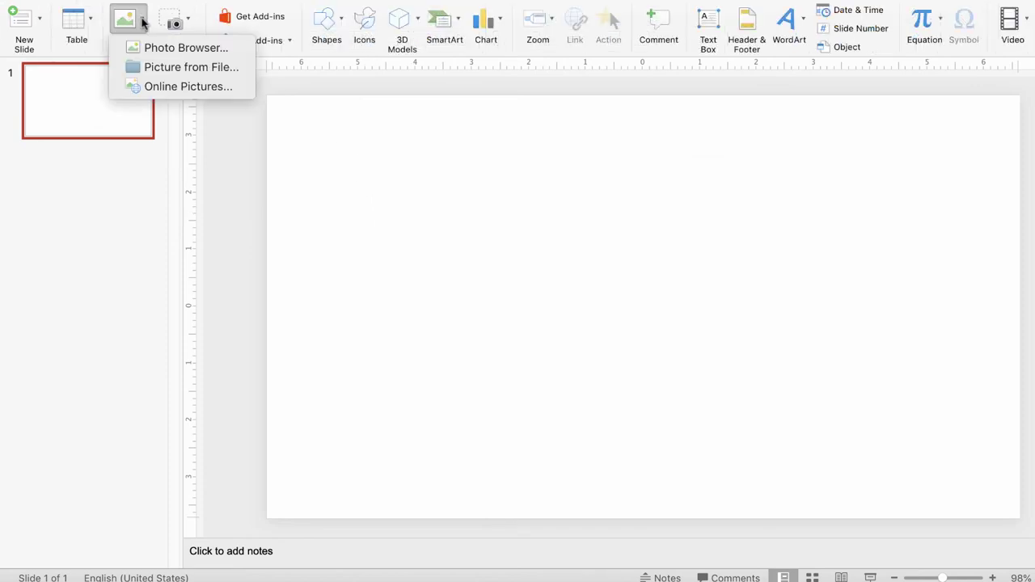
pyautogui.click(153, 67)
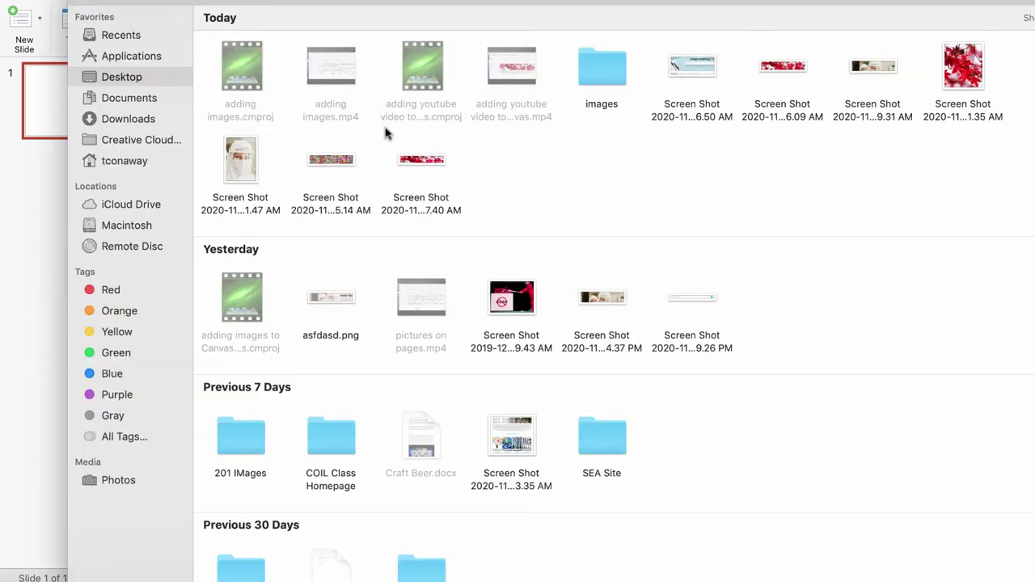
pyautogui.click(426, 162)
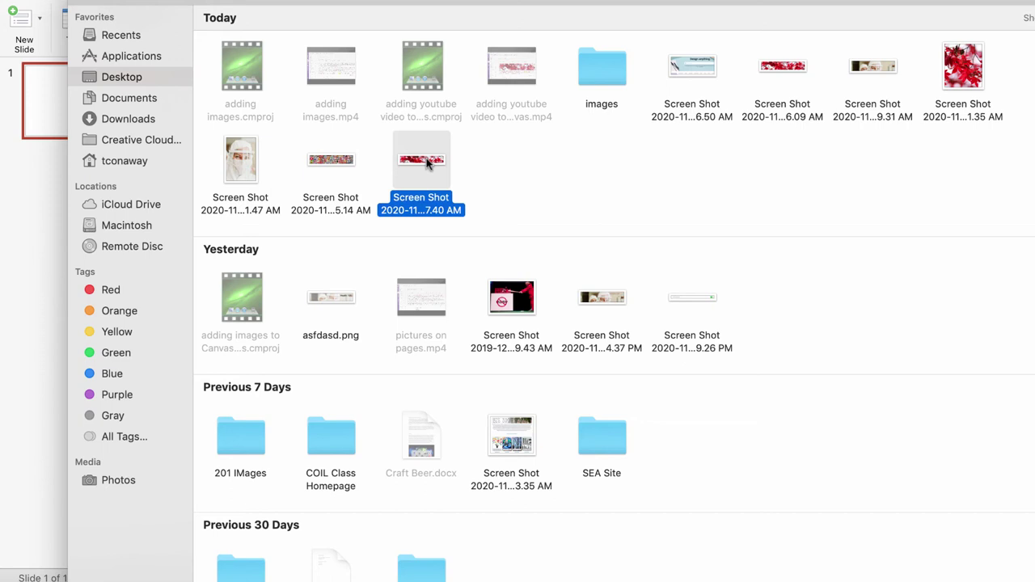
pyautogui.doubleClick(426, 162)
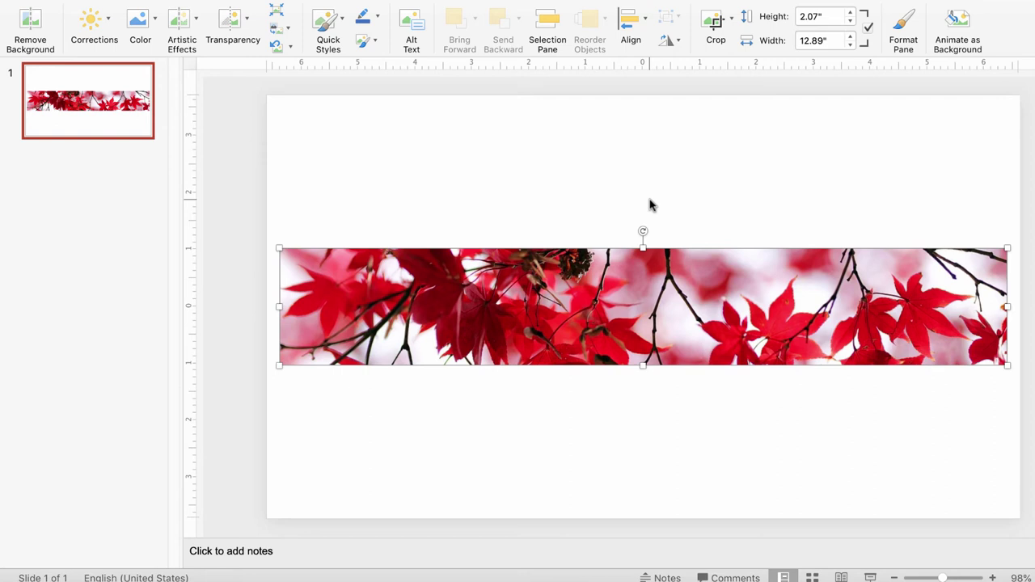
# Step: Raise the leaf picture's transparency to about 74% in Format Picture
pyautogui.doubleClick(664, 265)
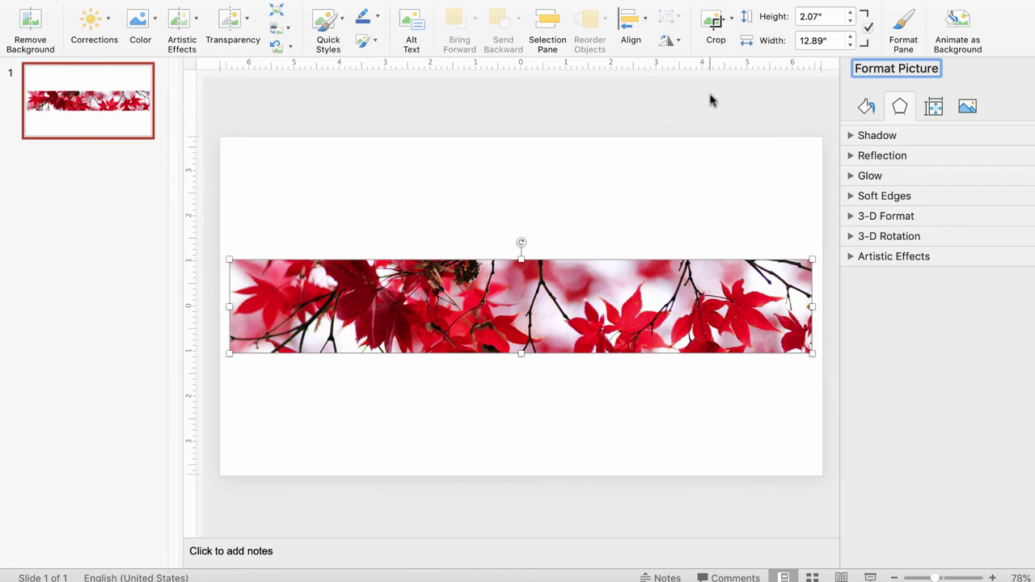
pyautogui.click(968, 106)
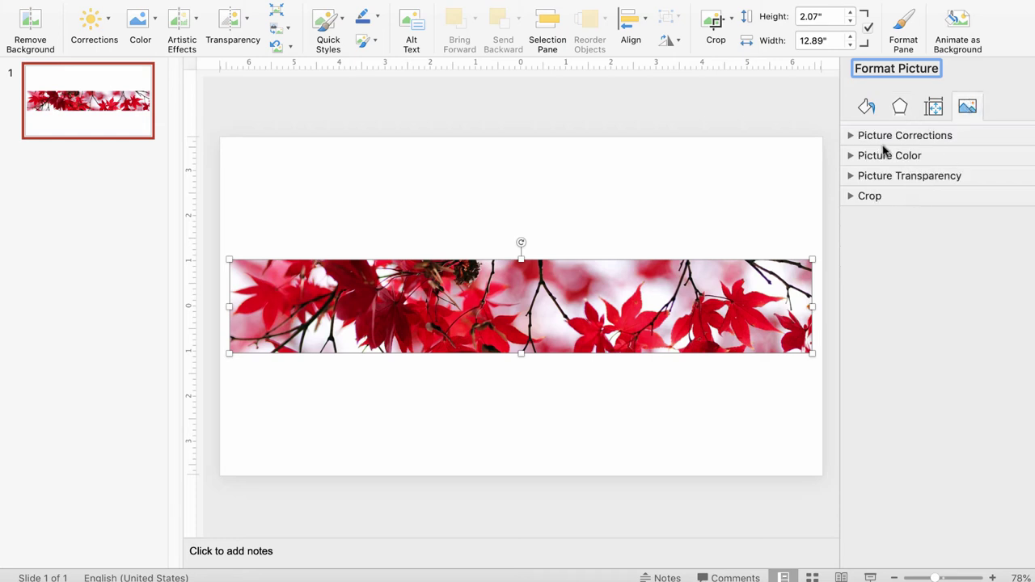
pyautogui.click(668, 296)
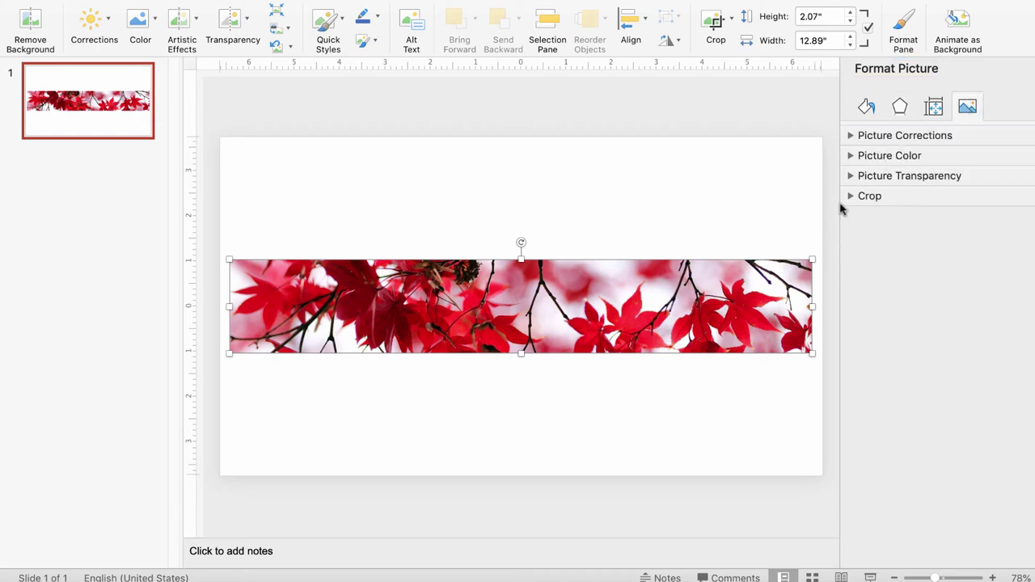
pyautogui.click(851, 177)
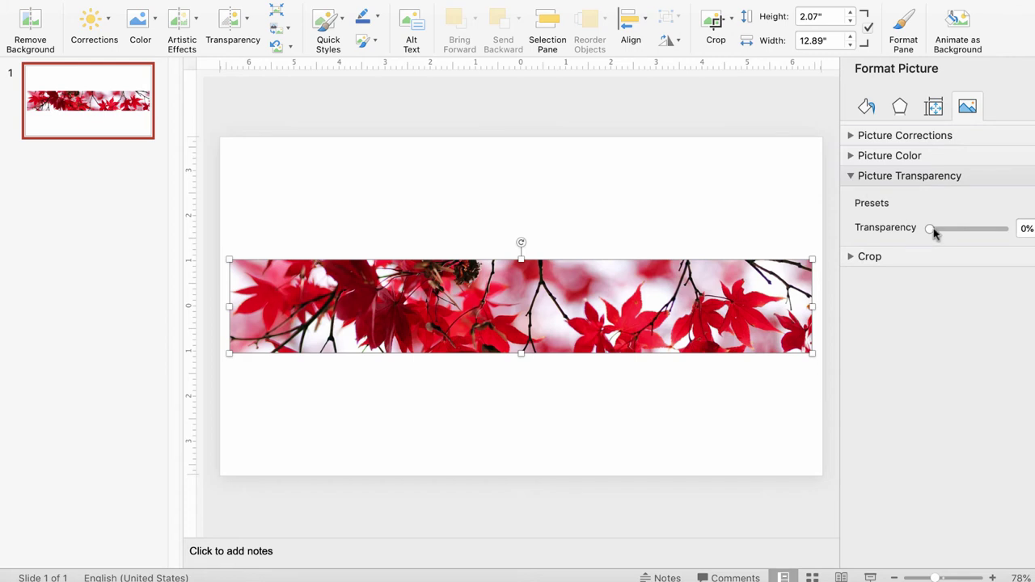
pyautogui.moveTo(935, 231); pyautogui.dragTo(987, 232)
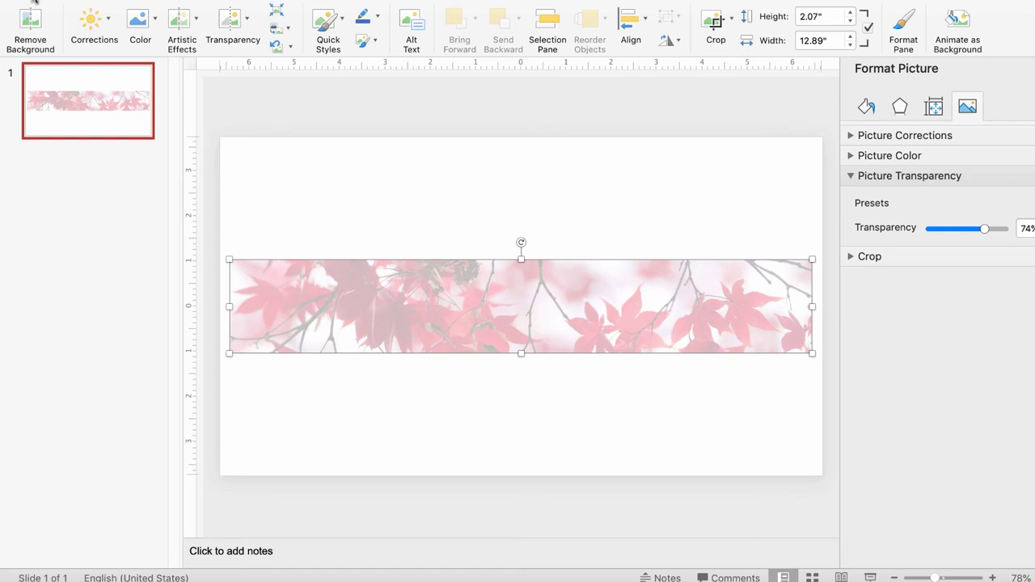
# Step: Draw a text box over the banner's right half and type 'MUSIC 101'
pyautogui.click(34, 3)
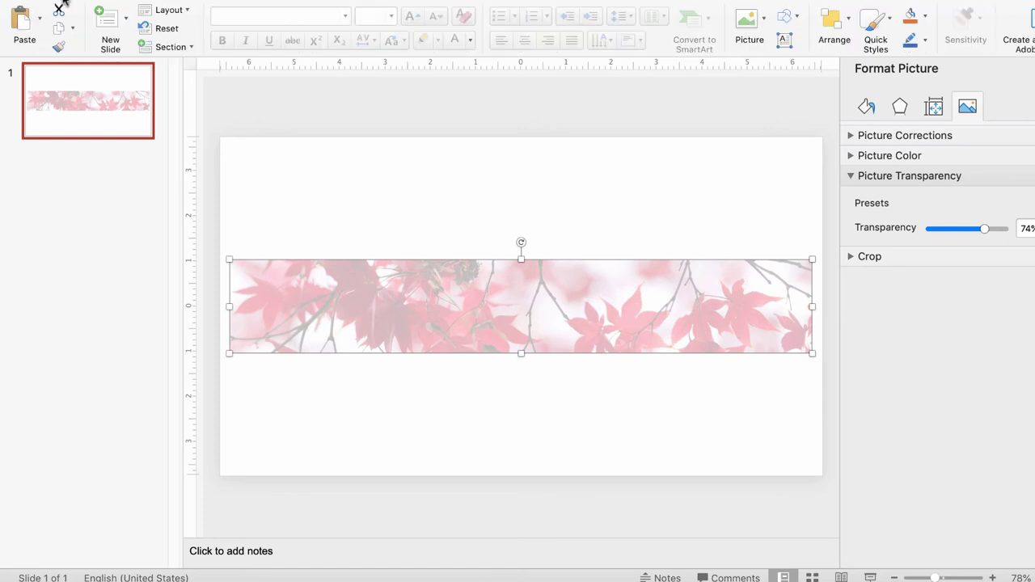
pyautogui.click(784, 40)
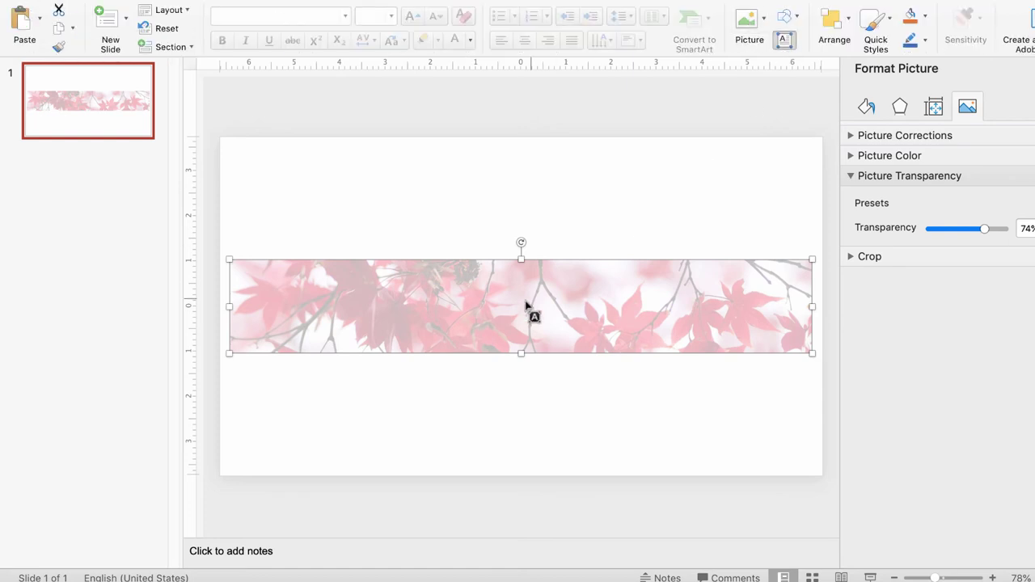
pyautogui.moveTo(490, 272); pyautogui.dragTo(795, 313)
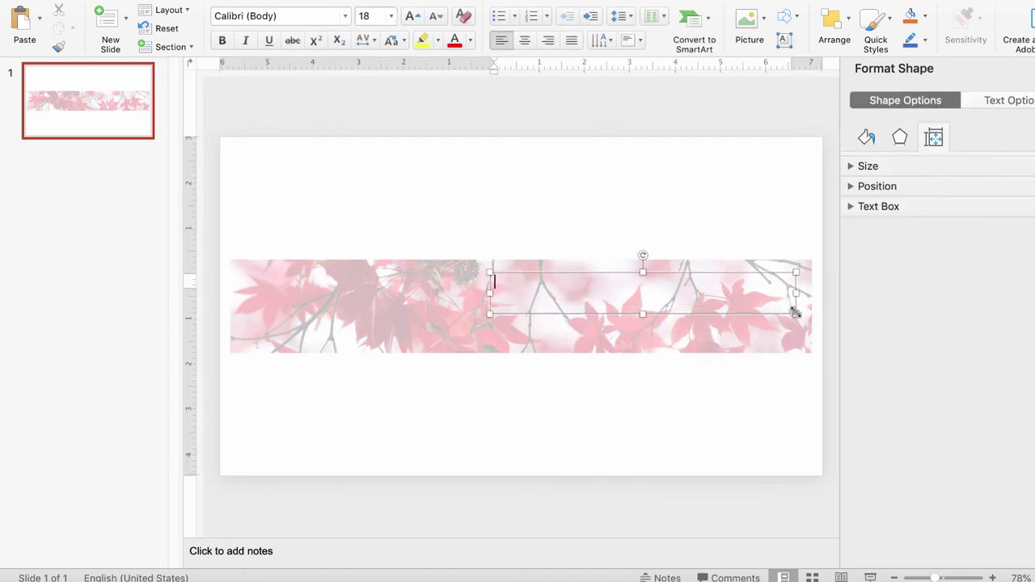
pyautogui.write('MUSI')
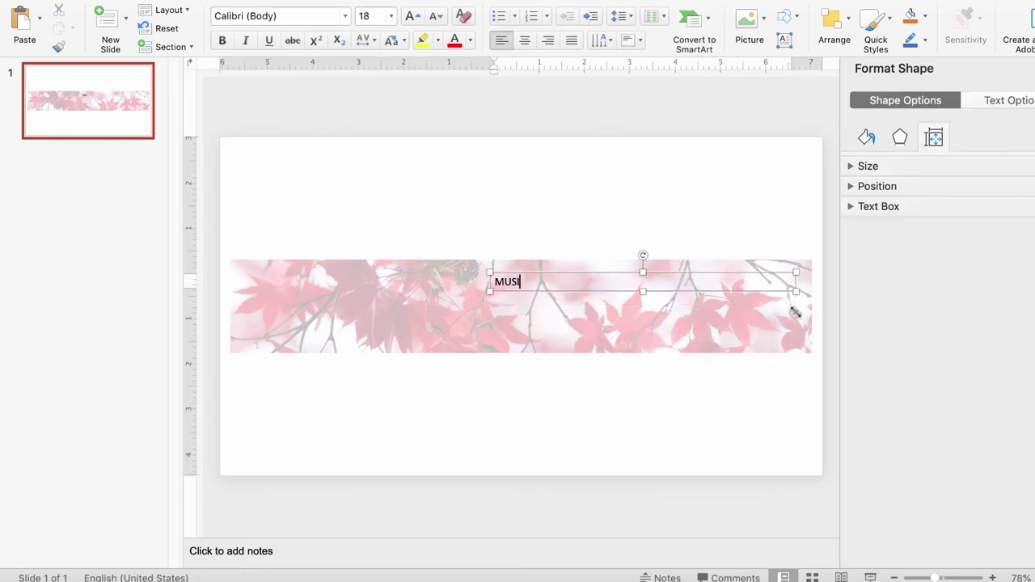
pyautogui.write('C 101')
# Step: Format the title as 44 pt Lucida Handwriting, right-aligned
pyautogui.press('super+a')
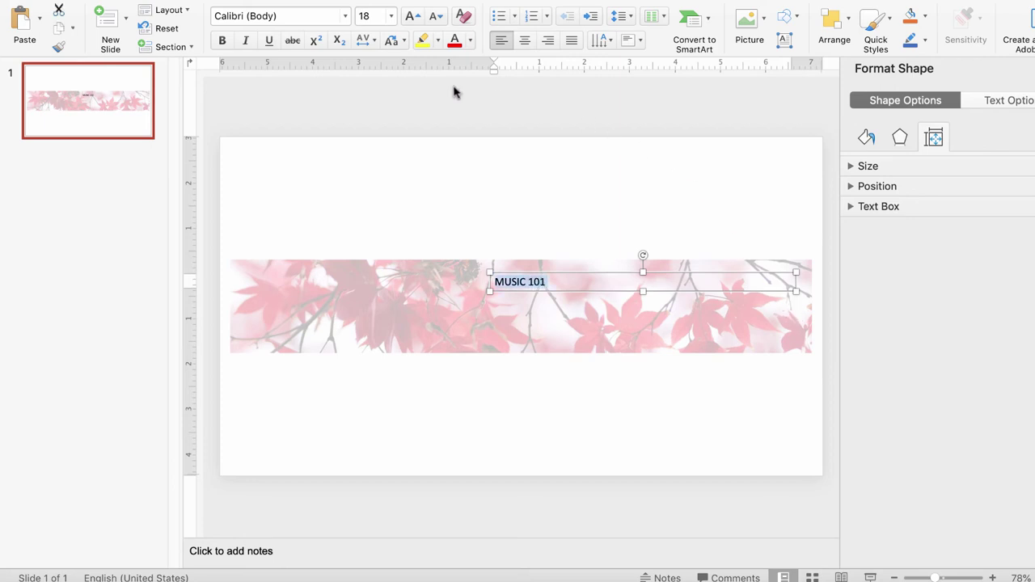
pyautogui.click(391, 16)
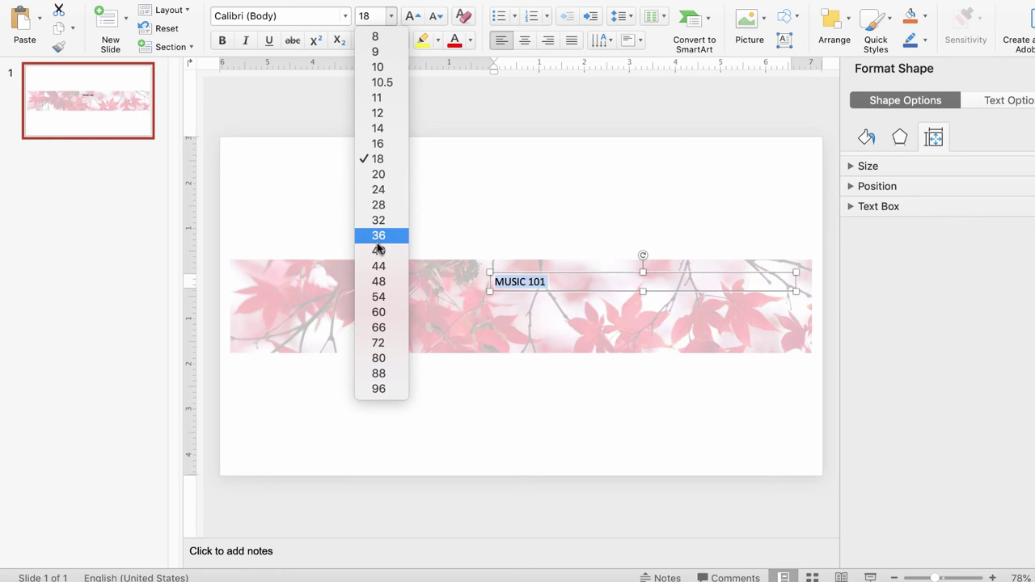
pyautogui.click(377, 266)
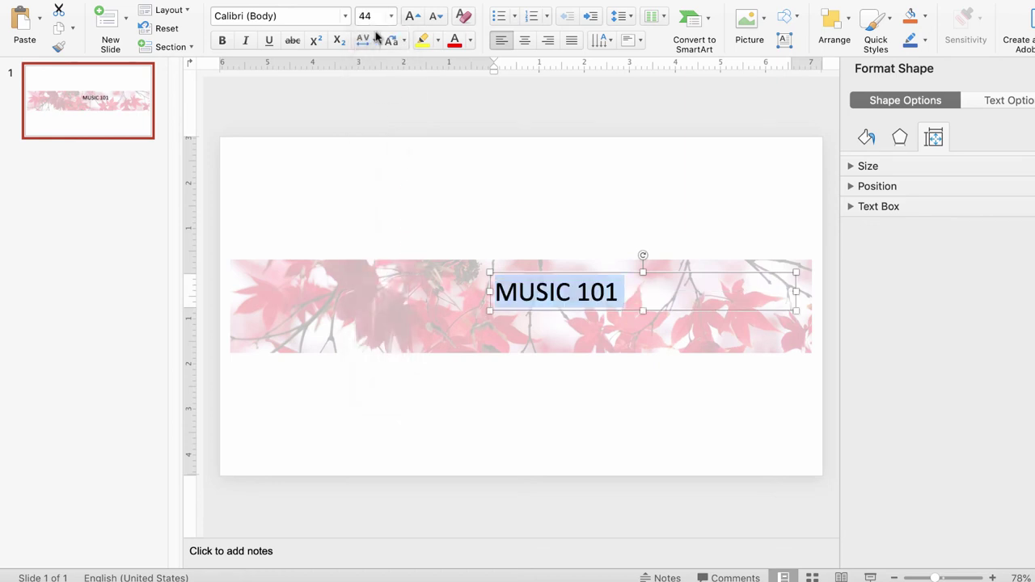
pyautogui.click(548, 42)
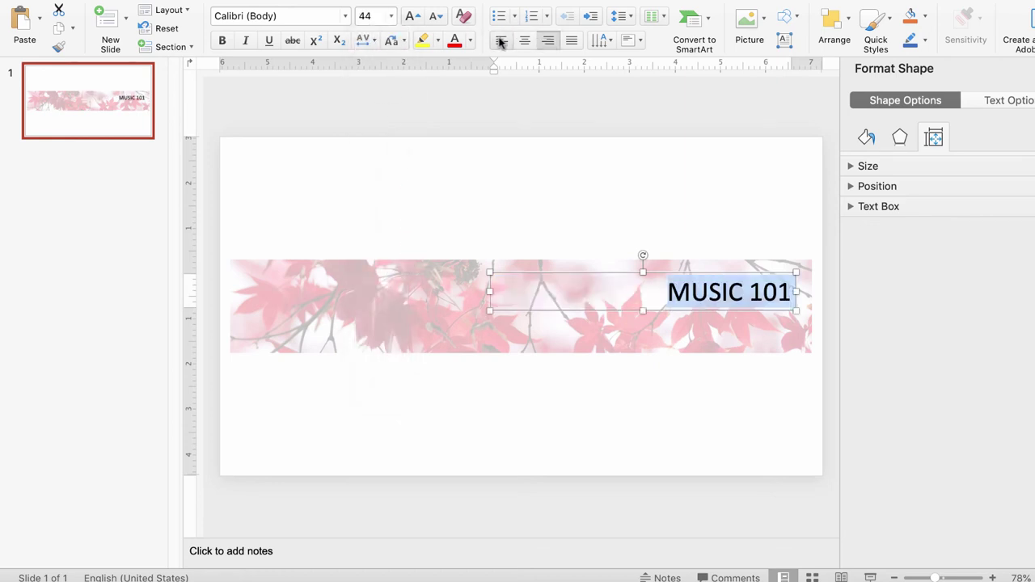
pyautogui.click(344, 17)
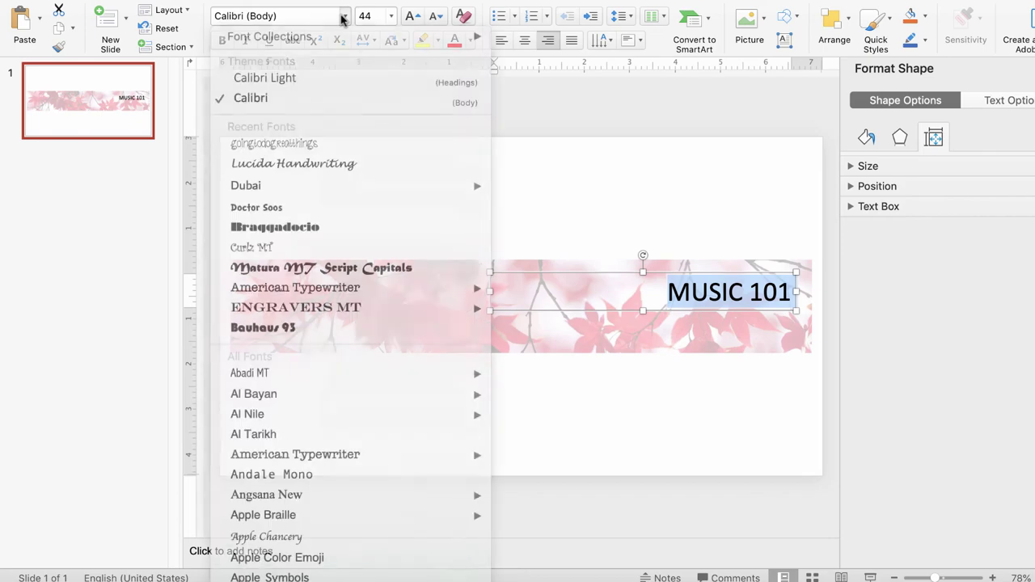
pyautogui.click(344, 17)
pyautogui.click(343, 18)
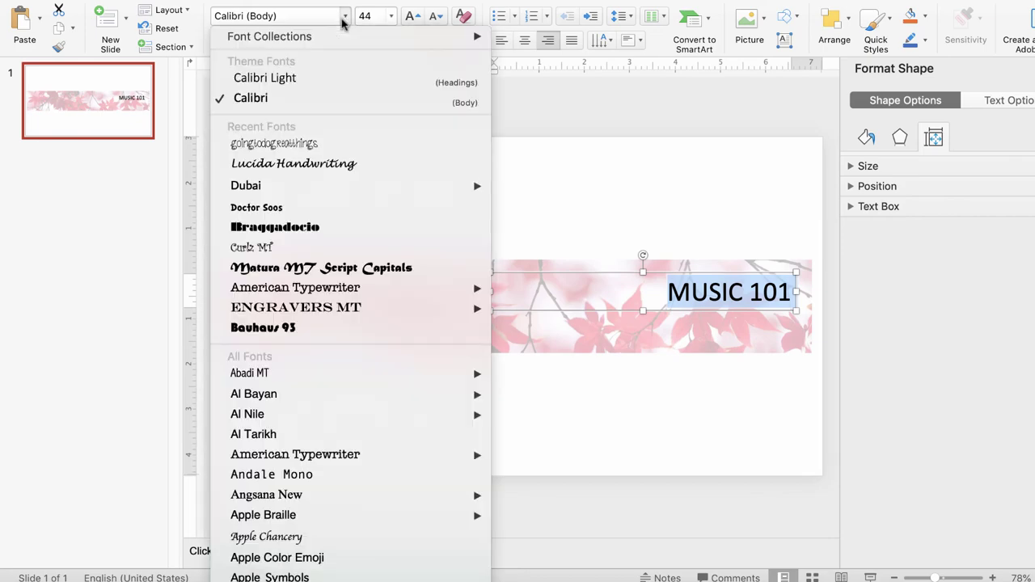
pyautogui.click(294, 164)
pyautogui.click(609, 171)
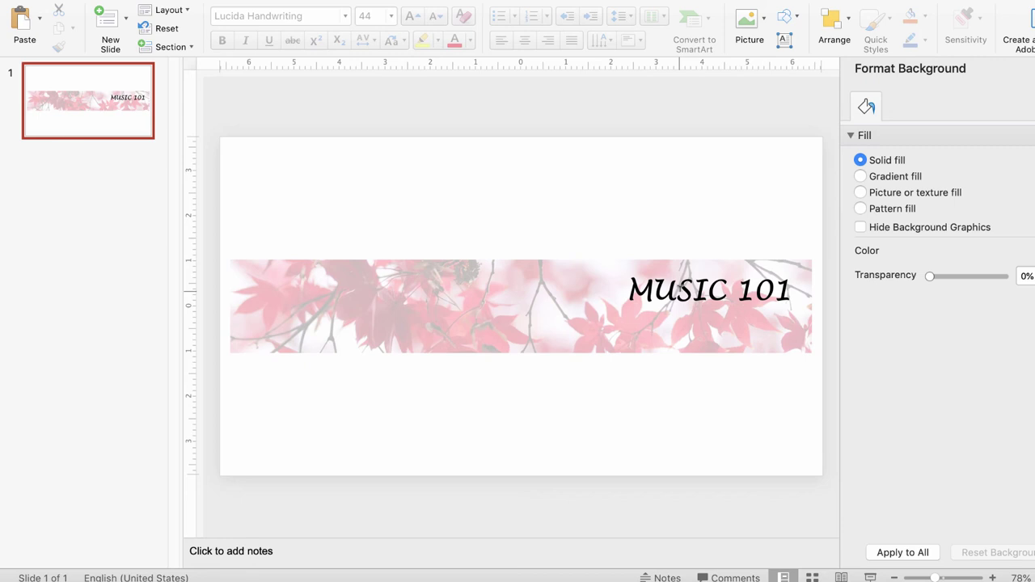
# Step: Group the MUSIC 101 title and the leaf banner picture together
pyautogui.click(680, 288)
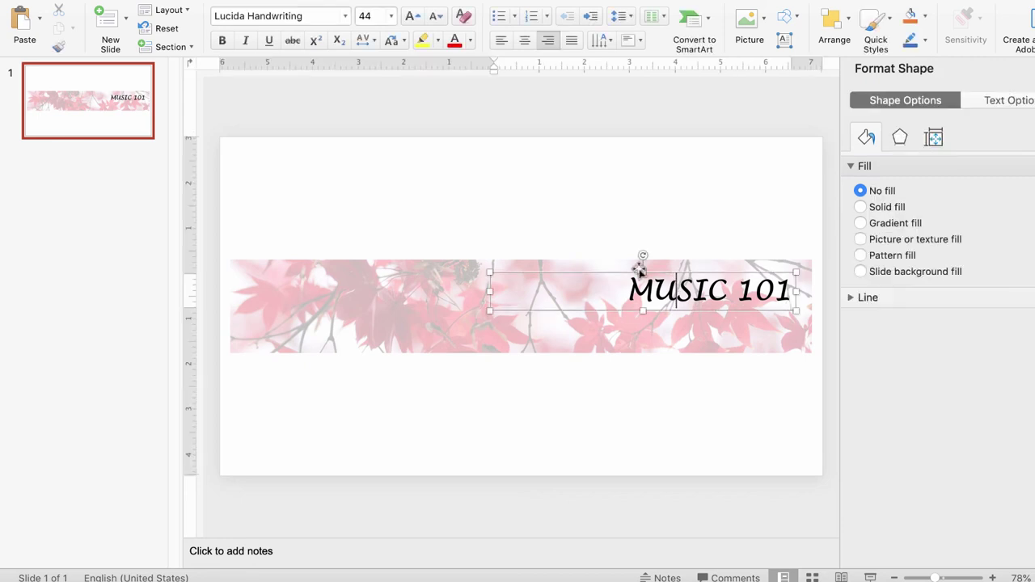
pyautogui.keyDown('shift'); pyautogui.click(590, 262); pyautogui.keyUp('shift')
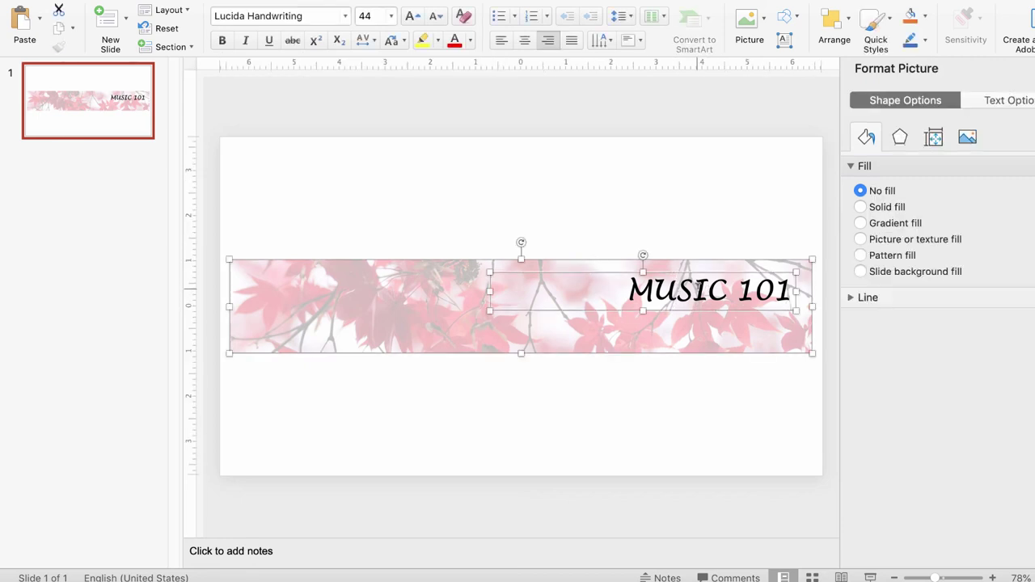
pyautogui.rightClick(613, 290)
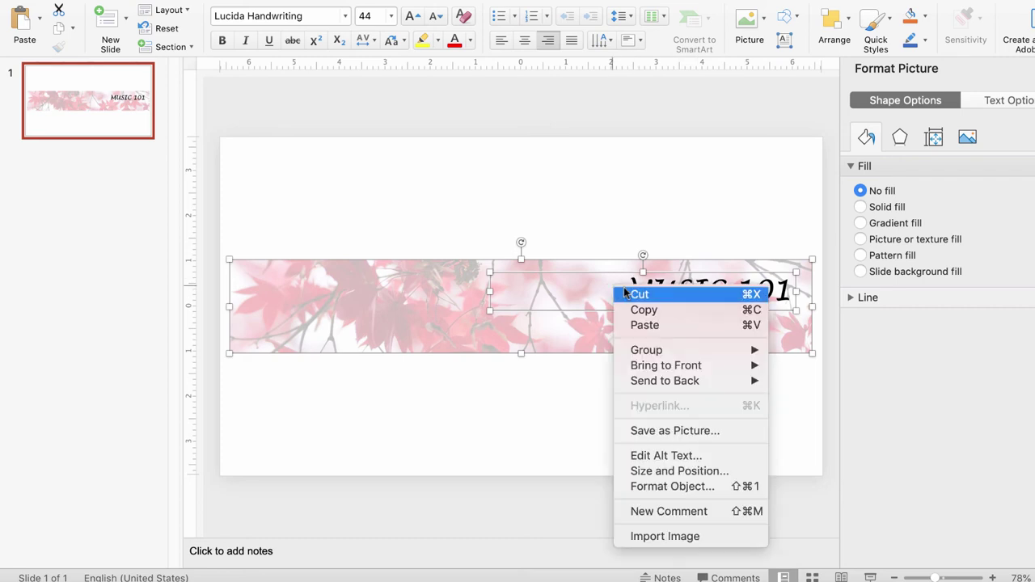
pyautogui.moveTo(649, 349)
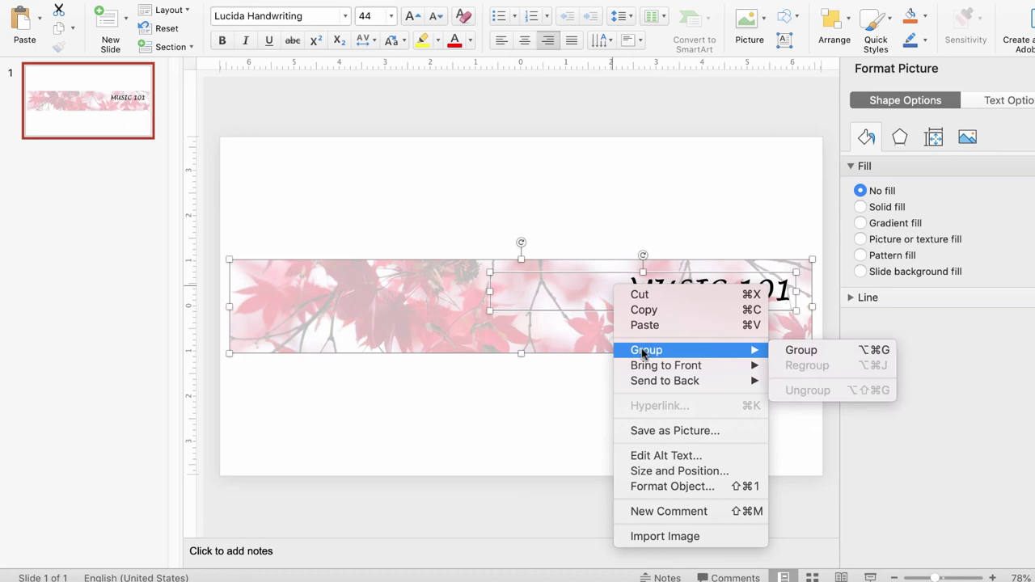
pyautogui.click(803, 350)
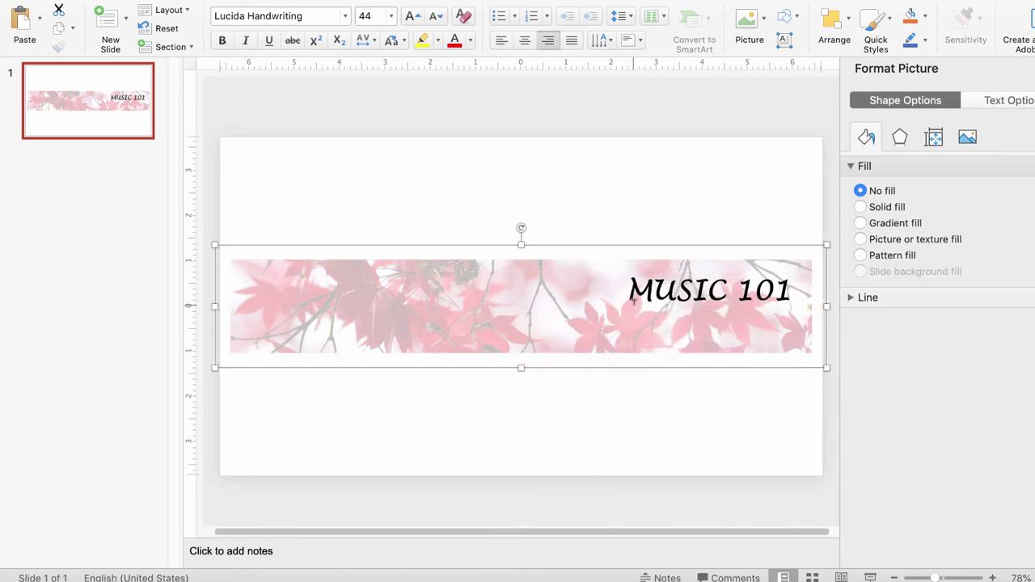
# Step: Save the grouped banner as the picture banner.png on the Desktop
pyautogui.rightClick(584, 300)
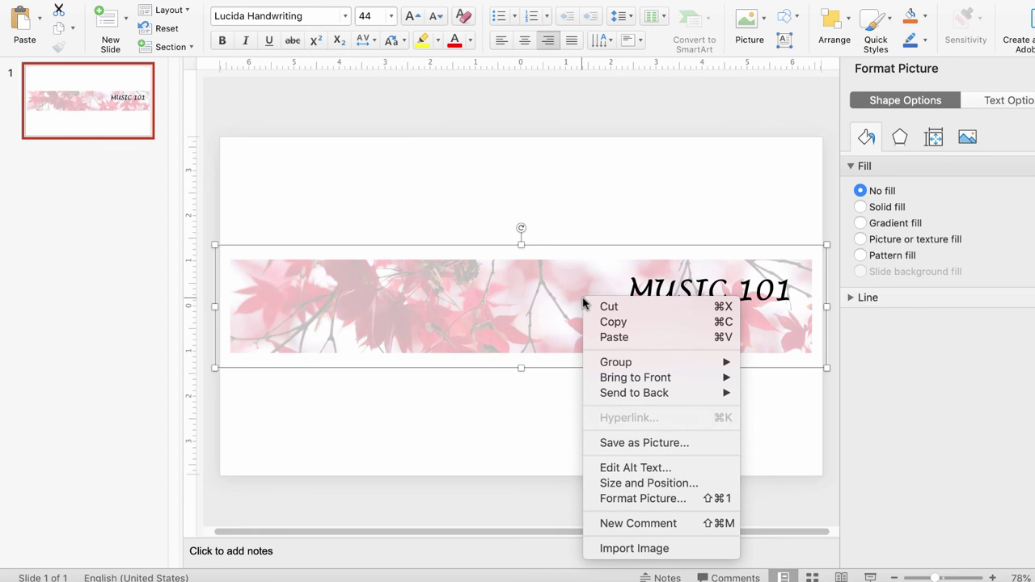
pyautogui.click(653, 439)
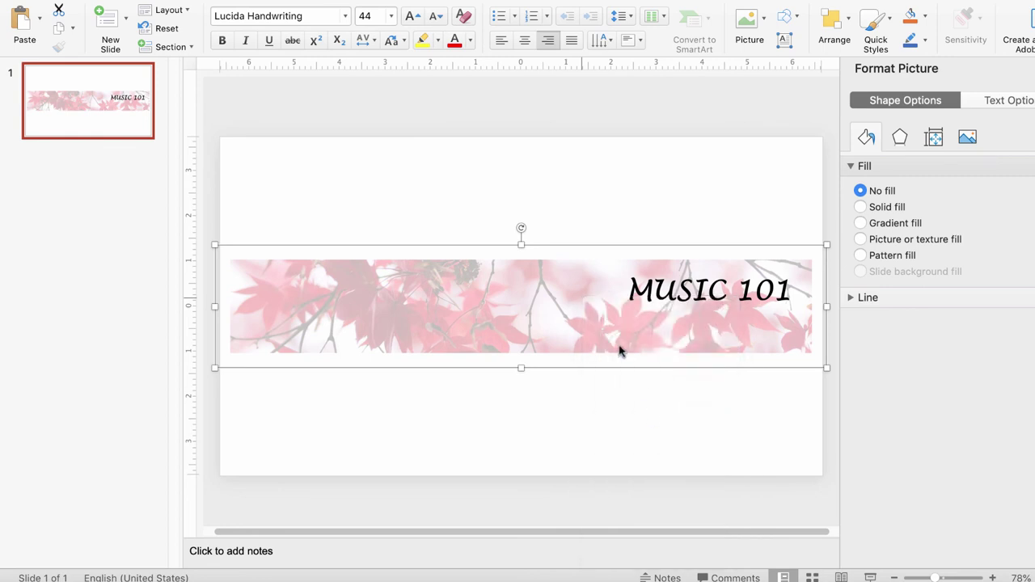
pyautogui.write('banner')
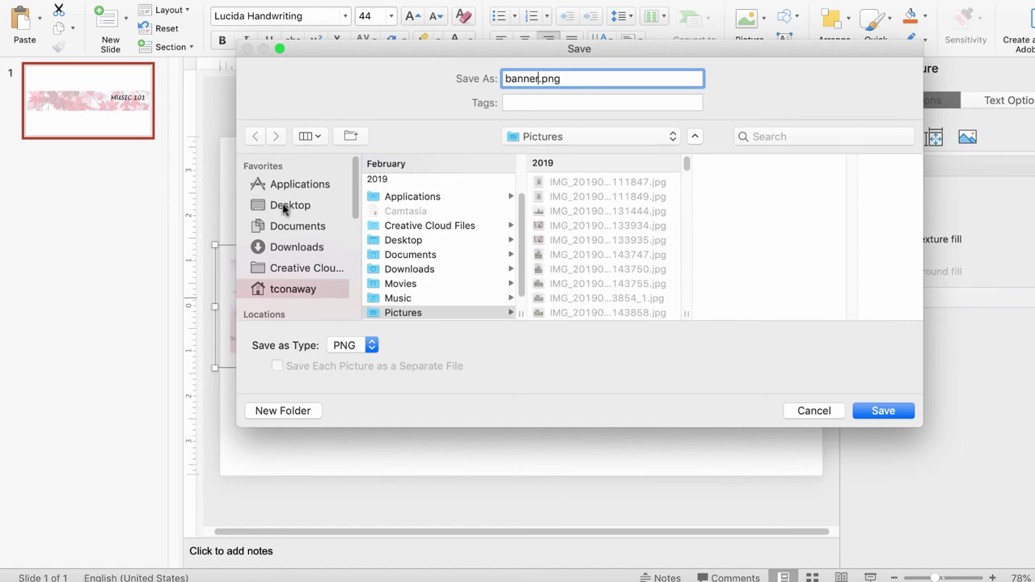
pyautogui.click(287, 204)
pyautogui.click(874, 413)
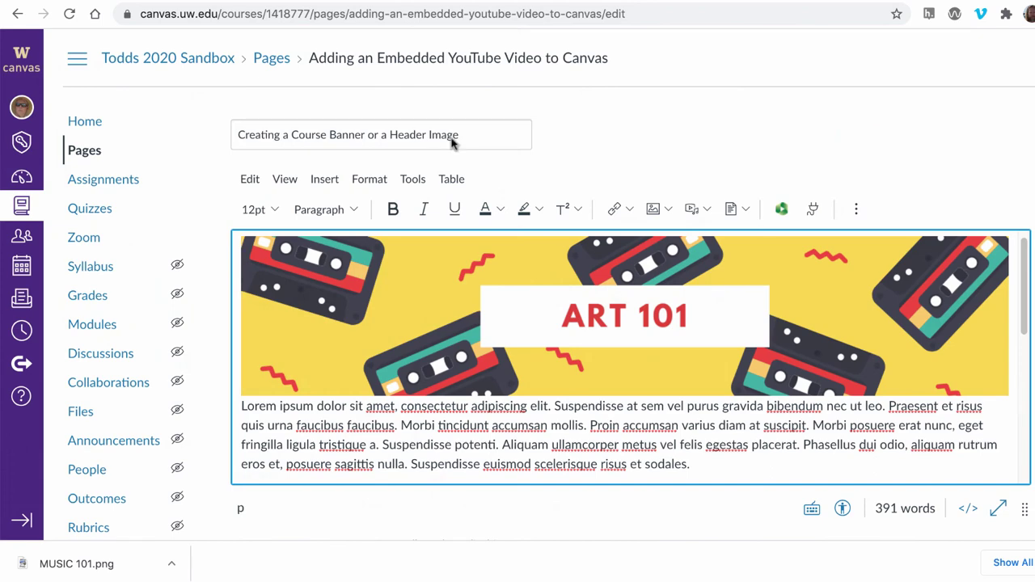
# Step: Delete the old ART 101 banner image and add an empty line above the body text
pyautogui.click(469, 279)
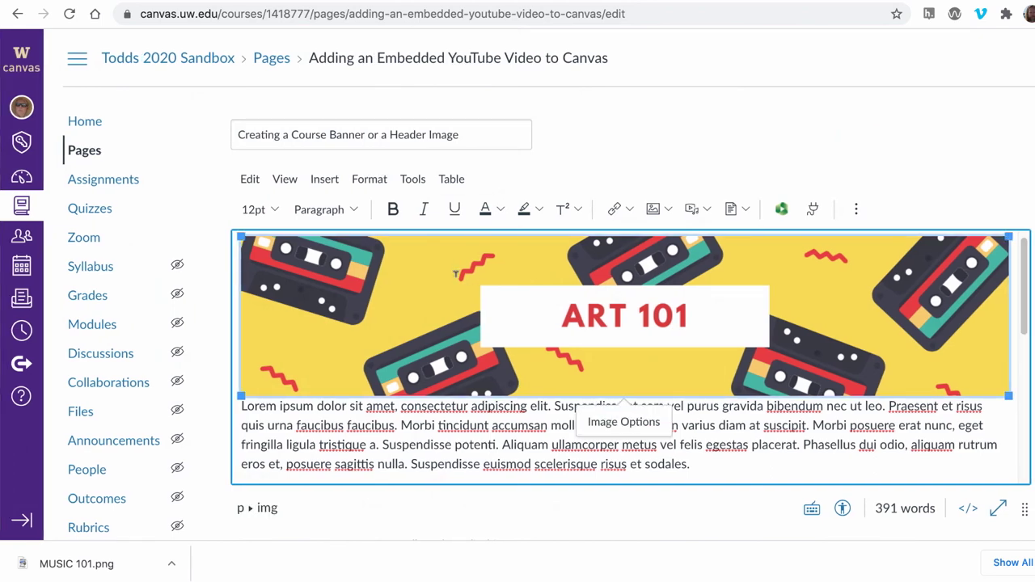
pyautogui.press('Delete')
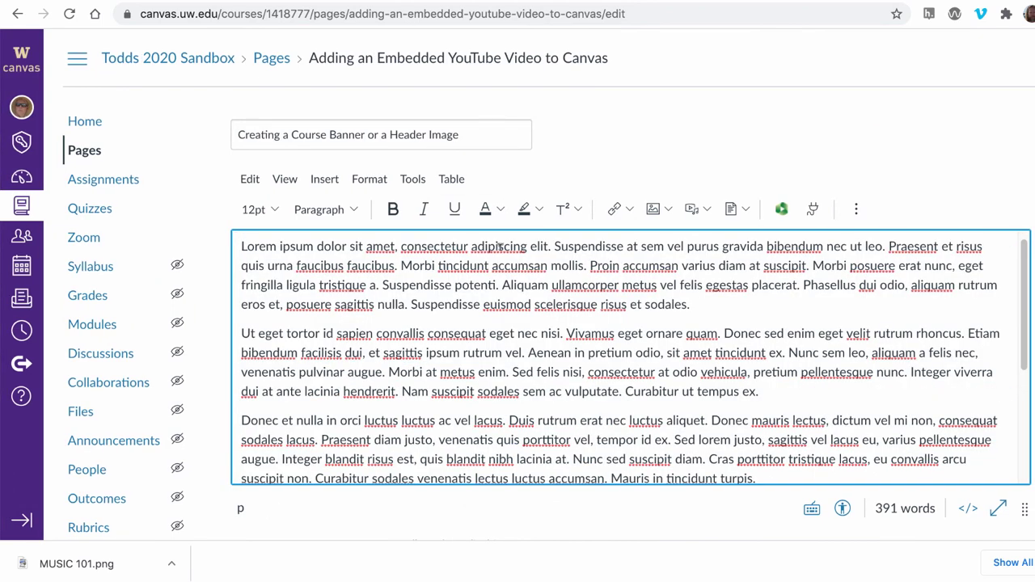
pyautogui.press('Return')
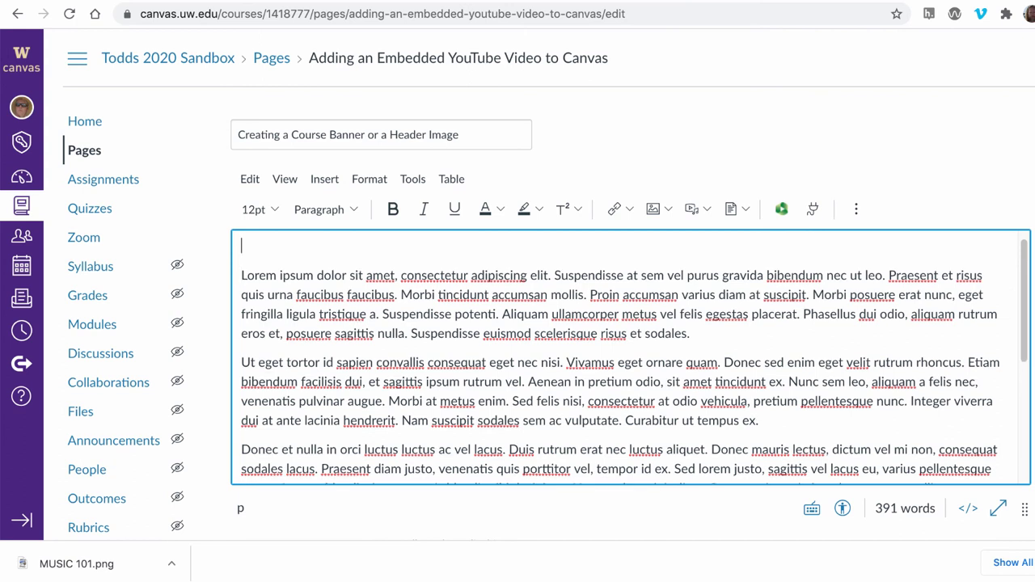
# Step: Start an image upload and pick banner.png from the Desktop
pyautogui.click(322, 179)
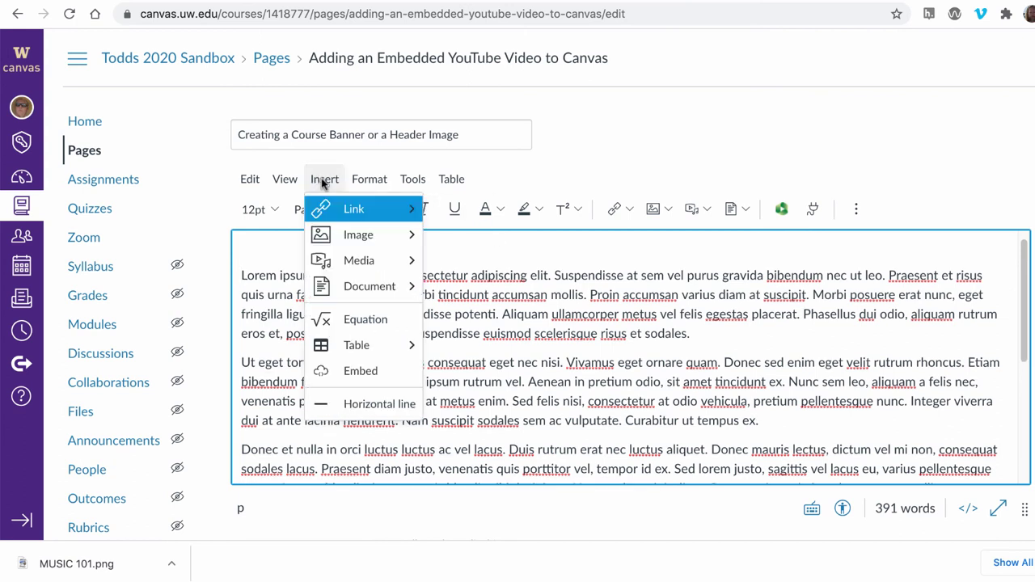
pyautogui.moveTo(330, 222)
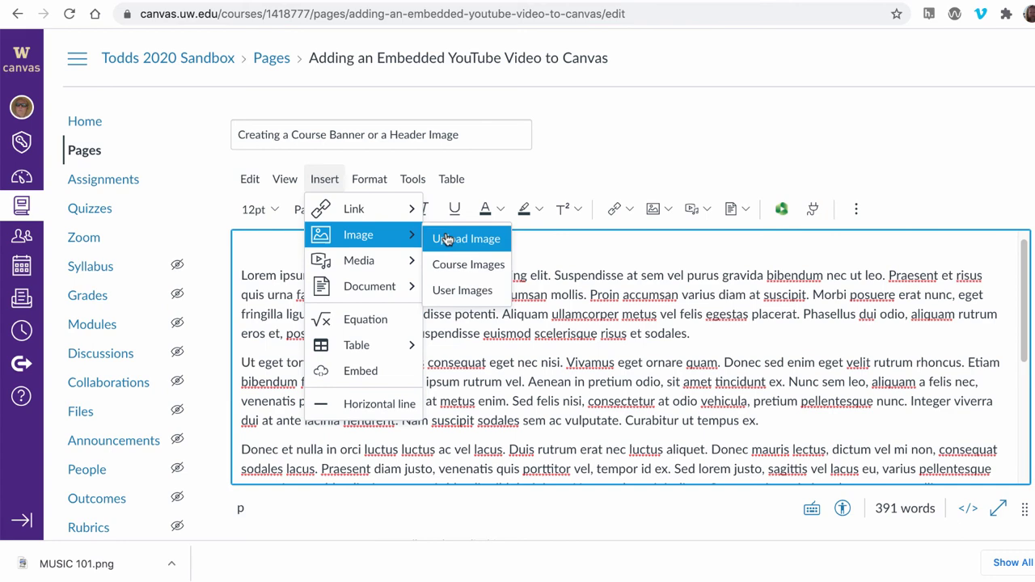
pyautogui.click(483, 240)
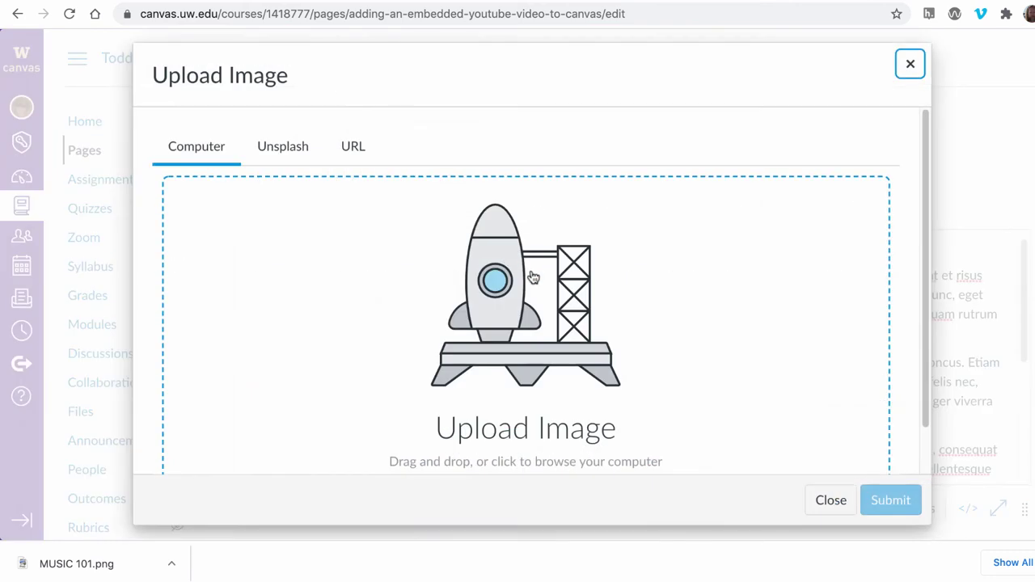
pyautogui.click(537, 274)
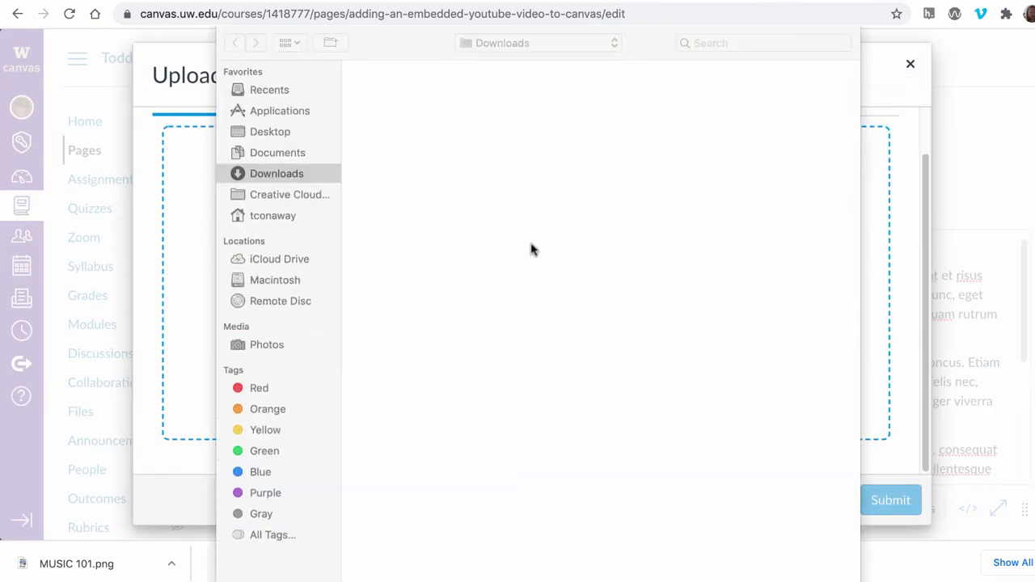
pyautogui.click(269, 133)
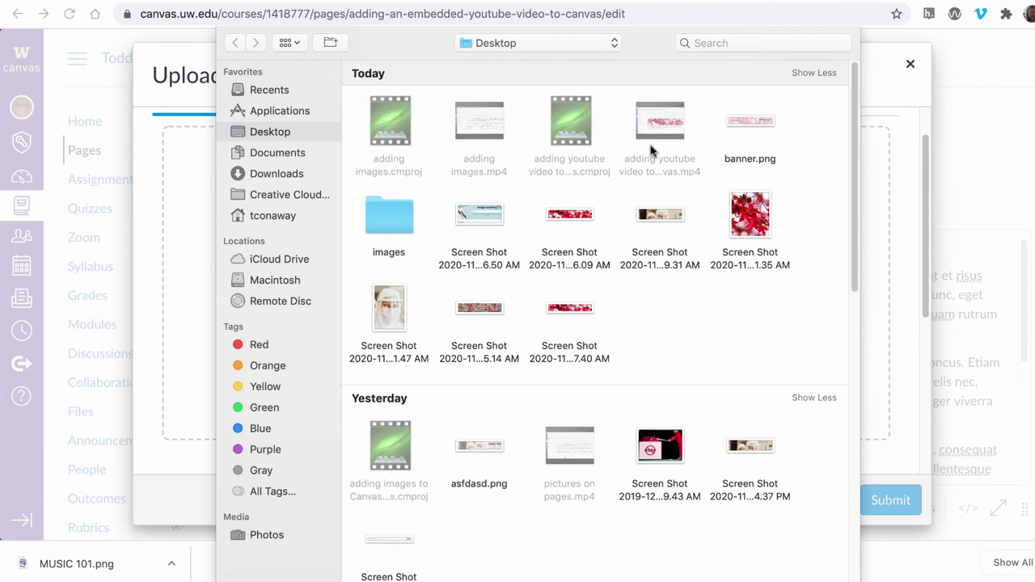
pyautogui.click(760, 126)
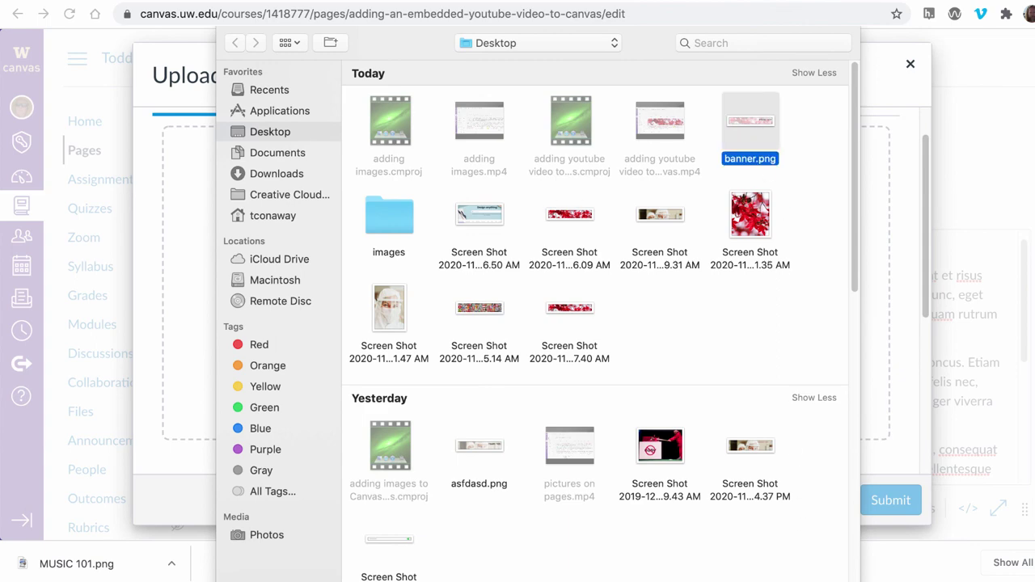
# Step: Confirm banner.png, give it the alt text 'Music 101', and submit it into the page
pyautogui.press('Return')
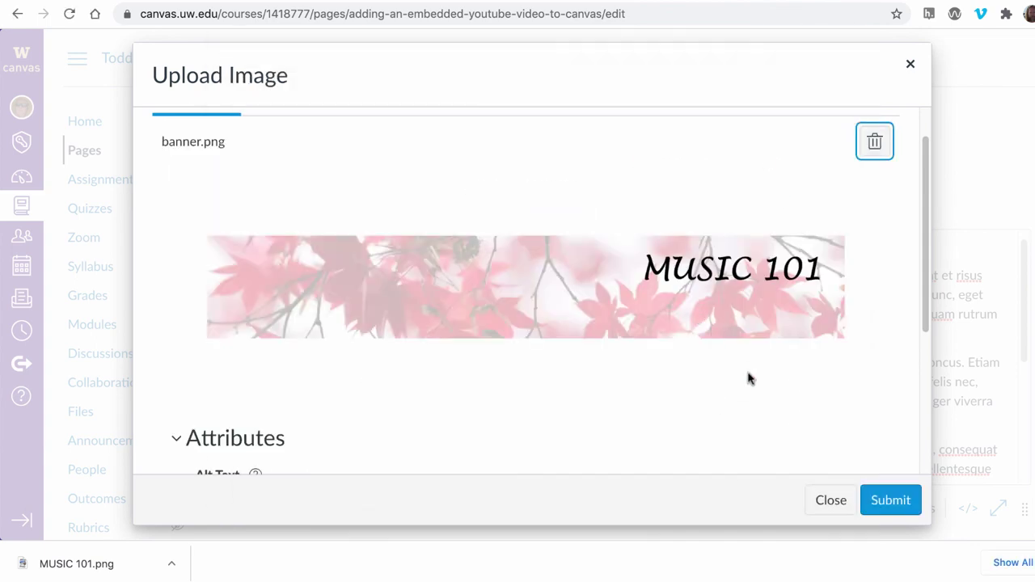
pyautogui.scroll(-3, 799, 404)
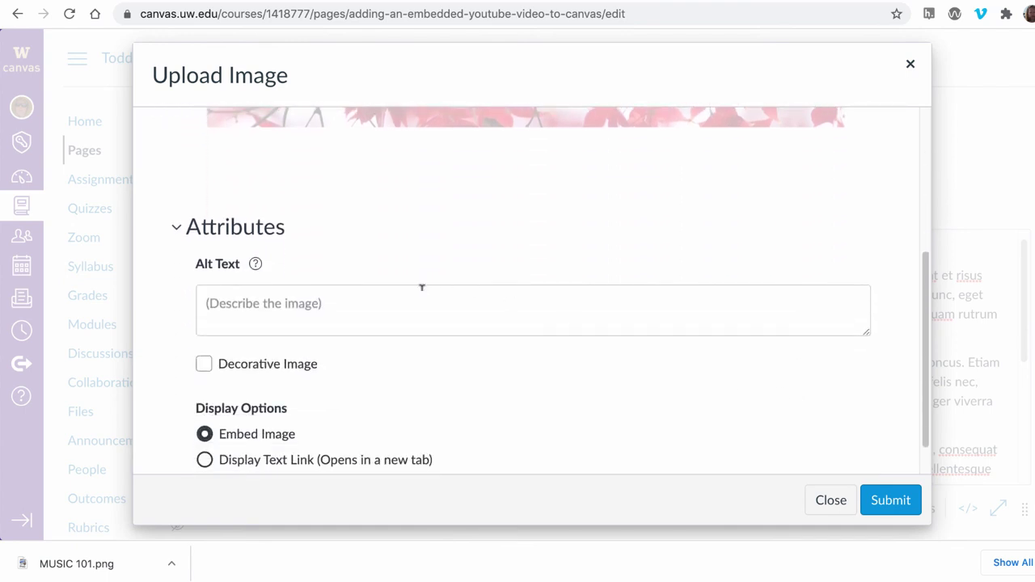
pyautogui.click(421, 288)
pyautogui.write('Mu')
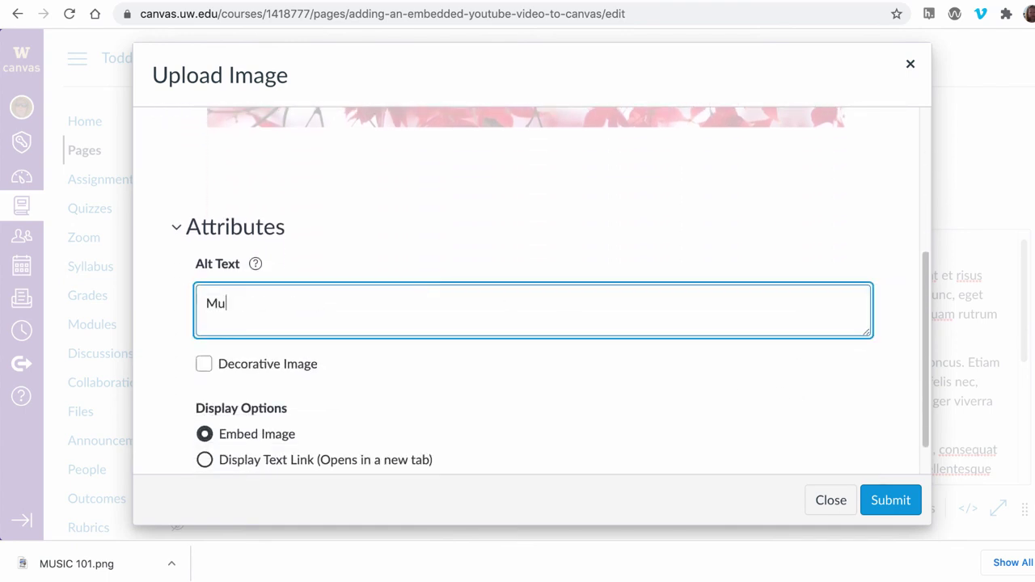
pyautogui.write('sic 101')
pyautogui.click(892, 501)
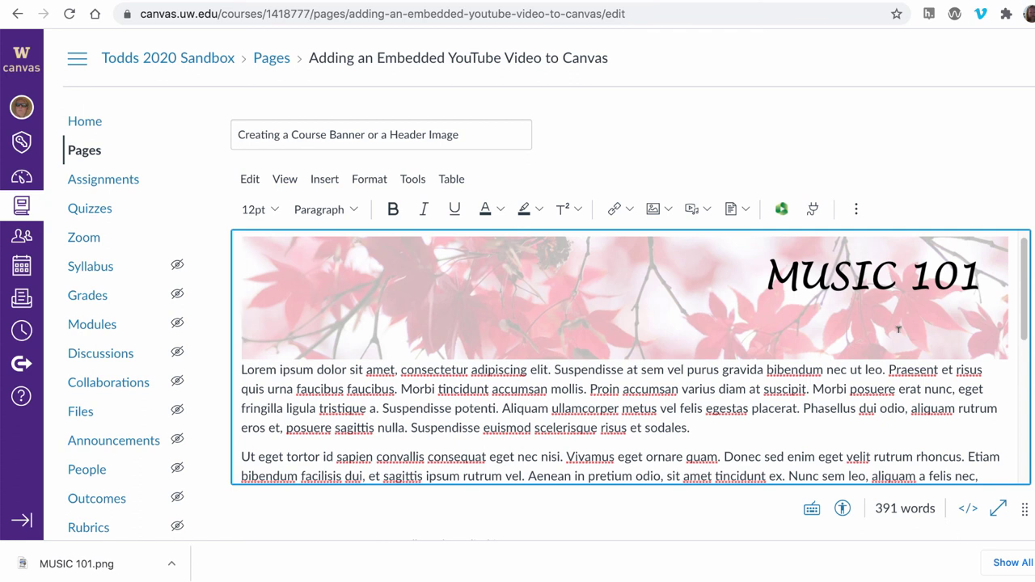
# Step: After the upload finishes, select the new MUSIC 101 banner image to check it
pyautogui.click(705, 276)
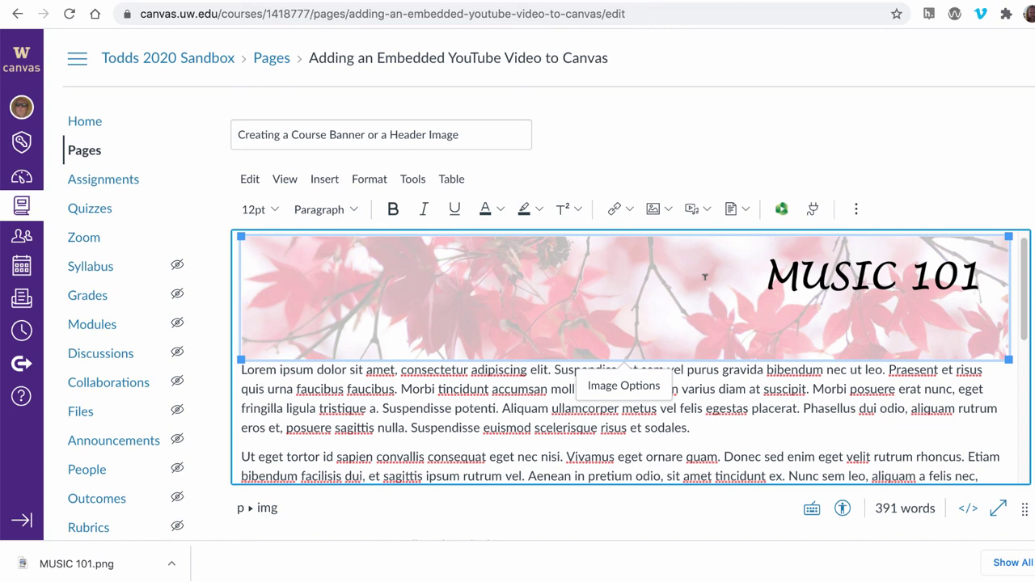